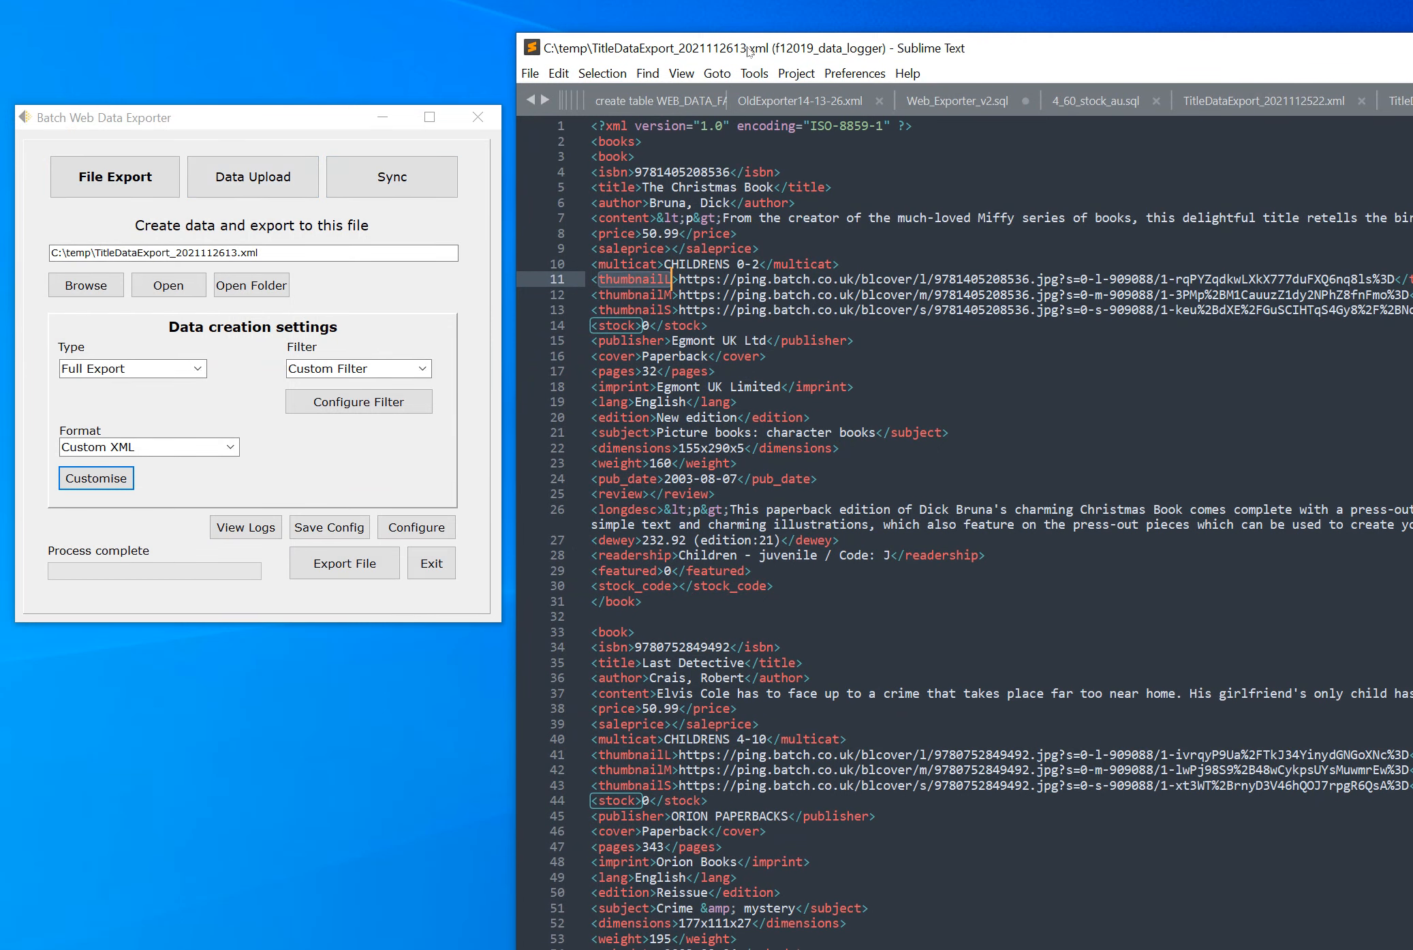
# Set the export format to WooCommerce XML in the Batch Web Data Exporter.
pyautogui.moveTo(748, 55); pyautogui.dragTo(747, 47)
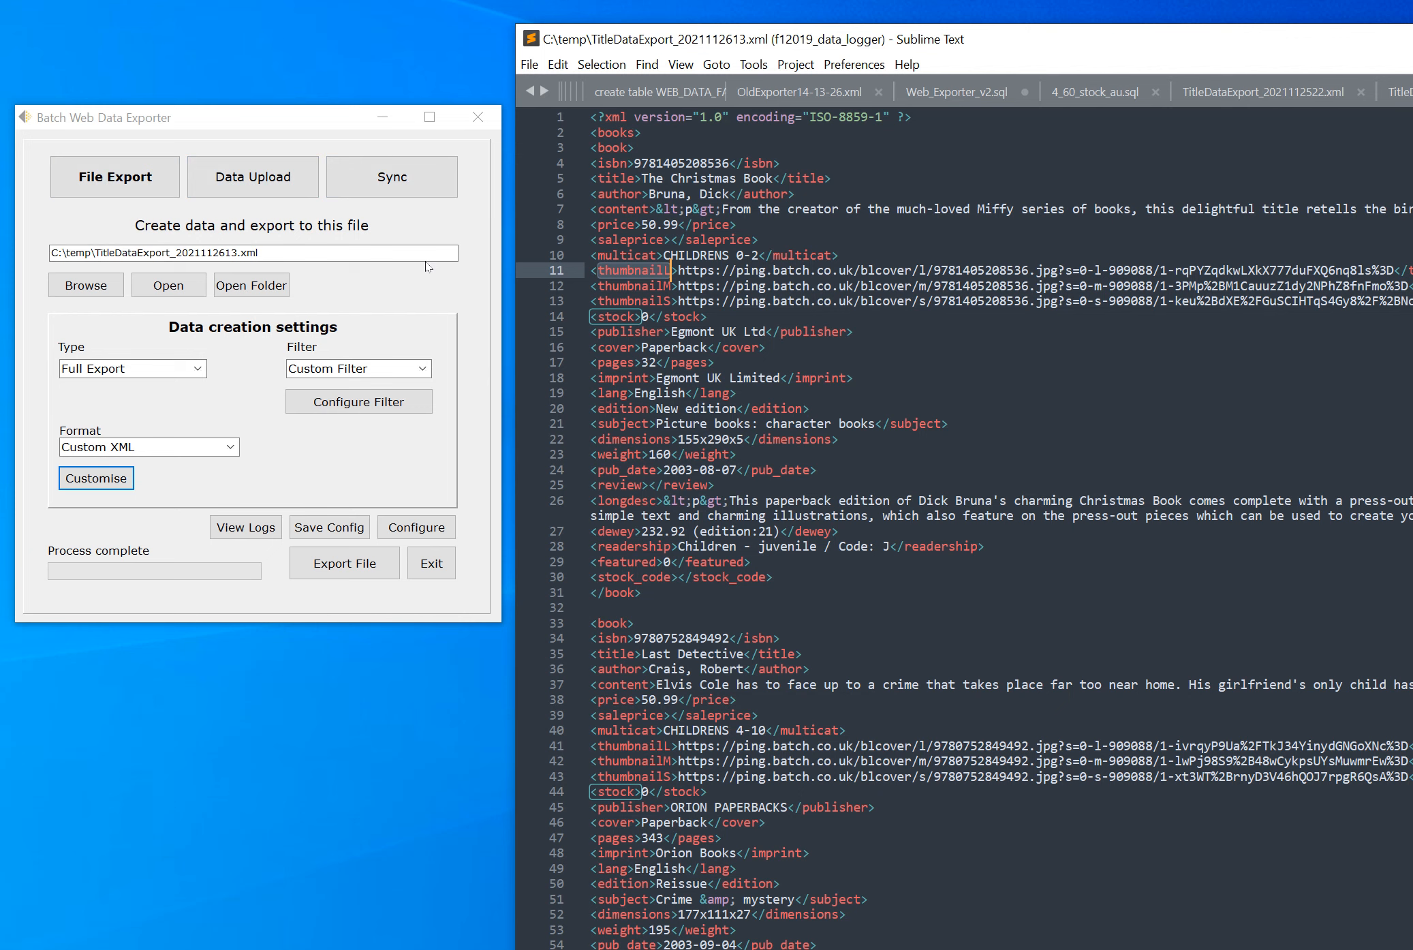
pyautogui.click(232, 447)
pyautogui.click(116, 464)
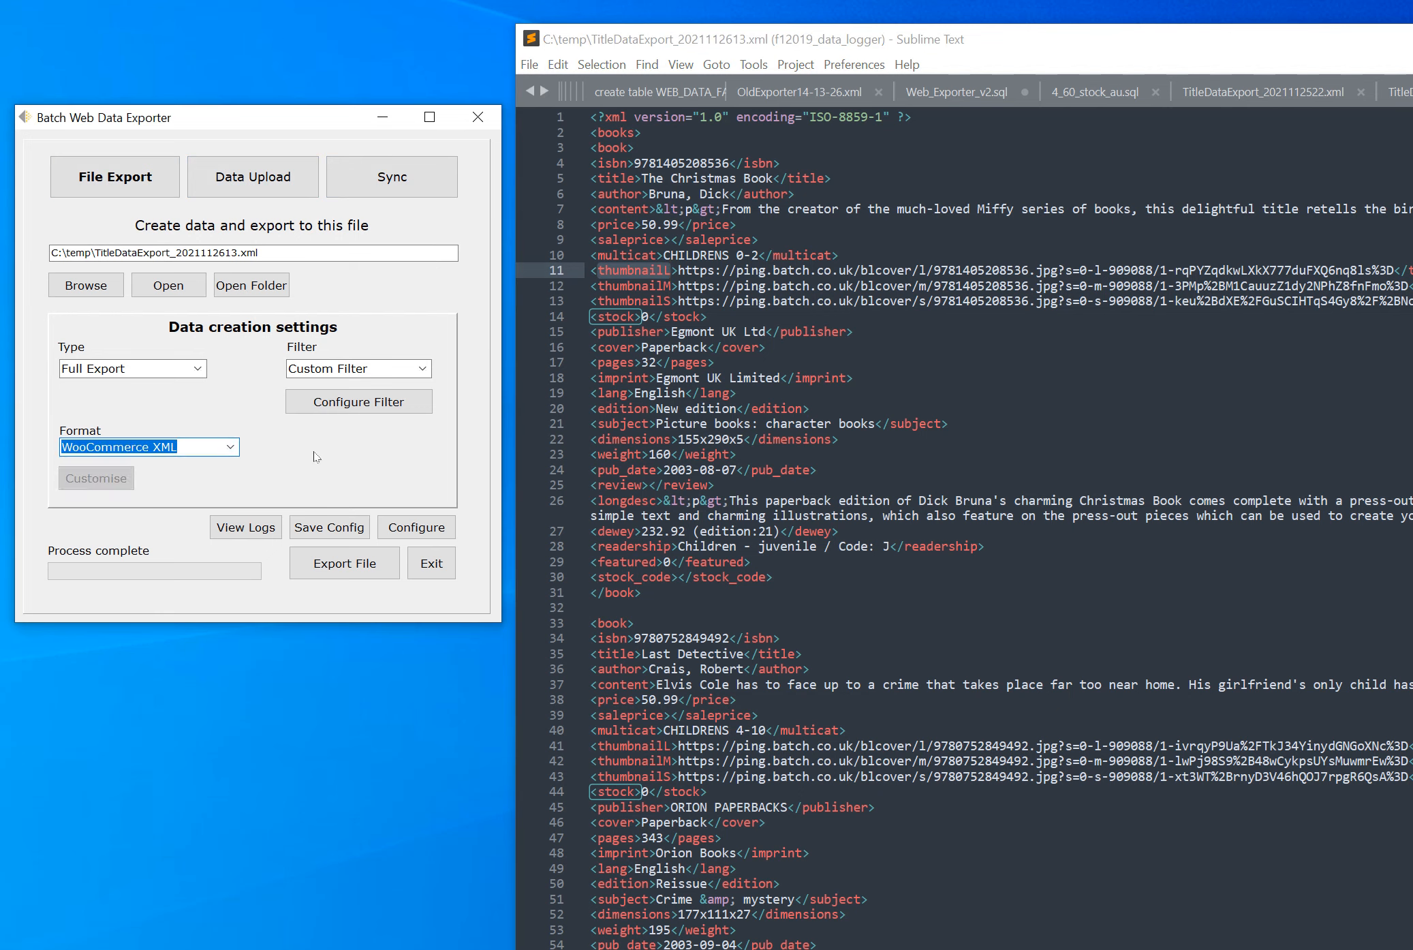
pyautogui.click(187, 451)
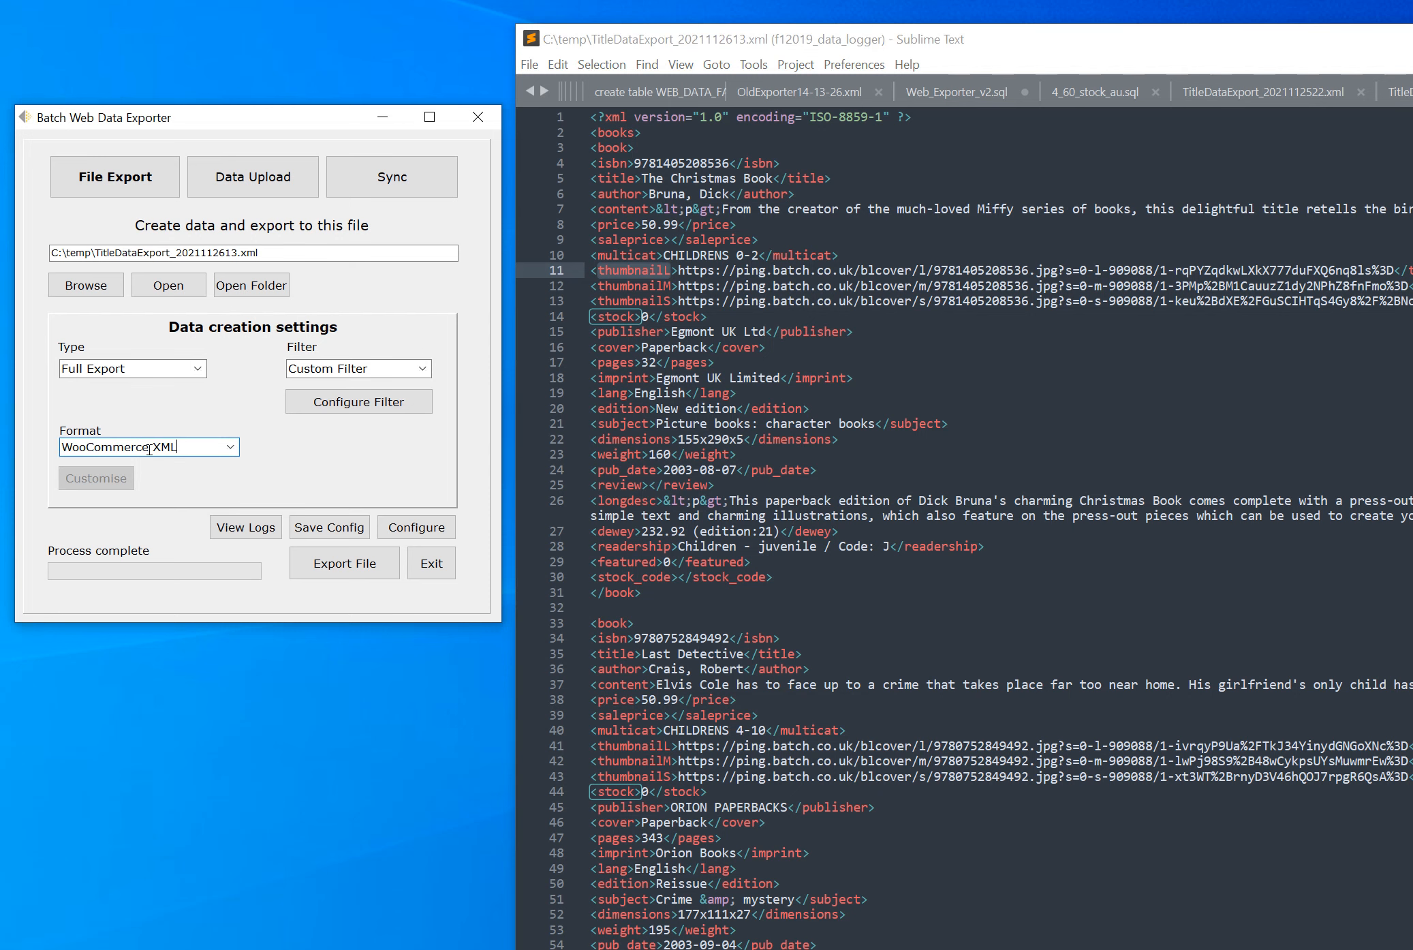
# Examine the structure of the exported XML file, including its declaration, books root, book elements, and isbn and title tags.
pyautogui.moveTo(707, 42); pyautogui.dragTo(709, 45)
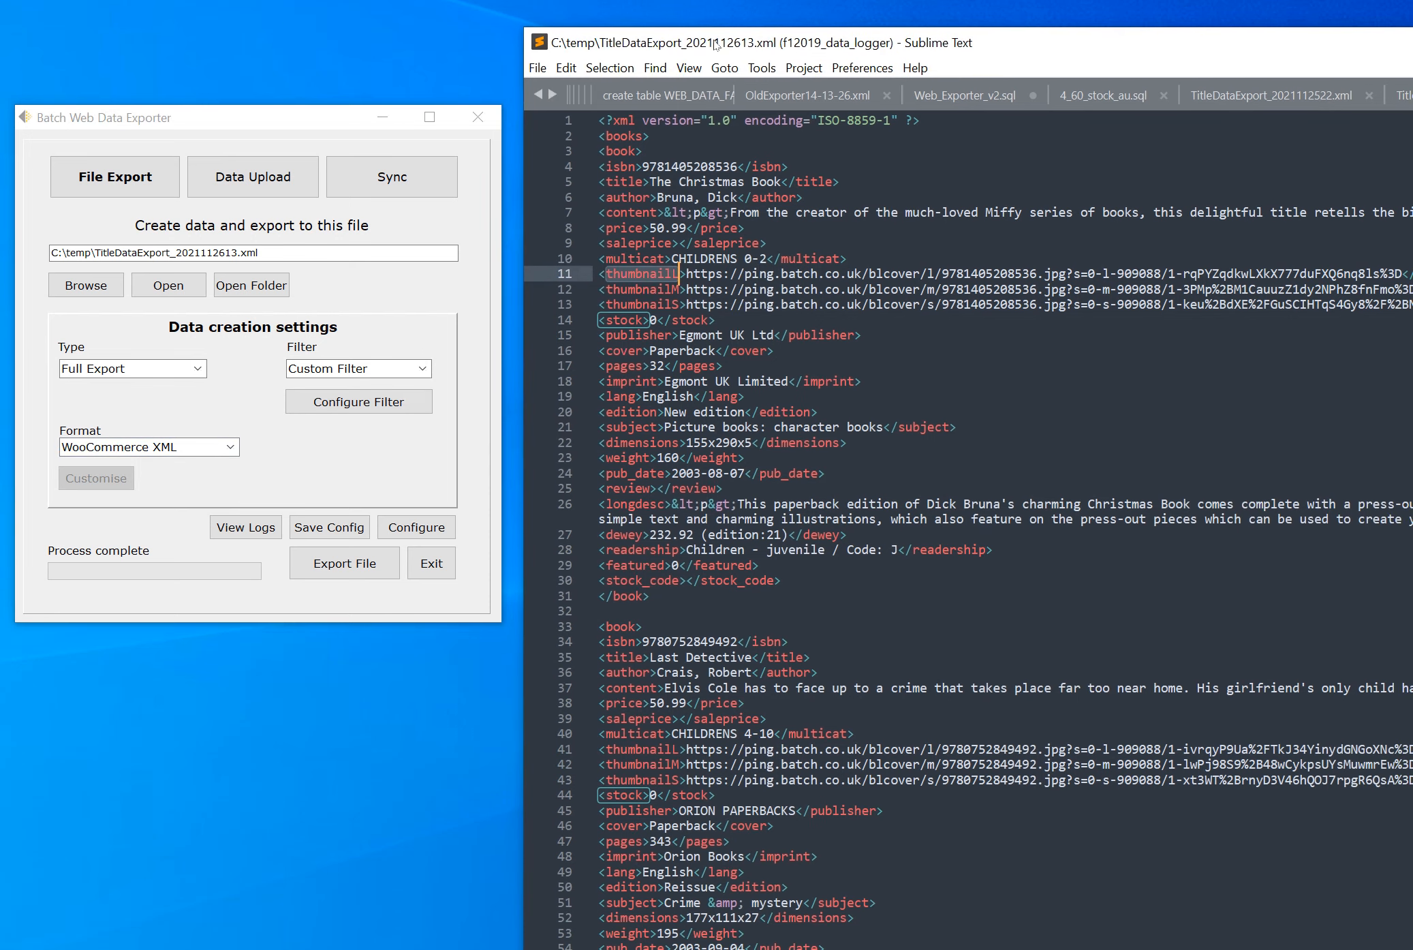
pyautogui.moveTo(917, 122); pyautogui.dragTo(594, 121)
pyautogui.click(717, 129)
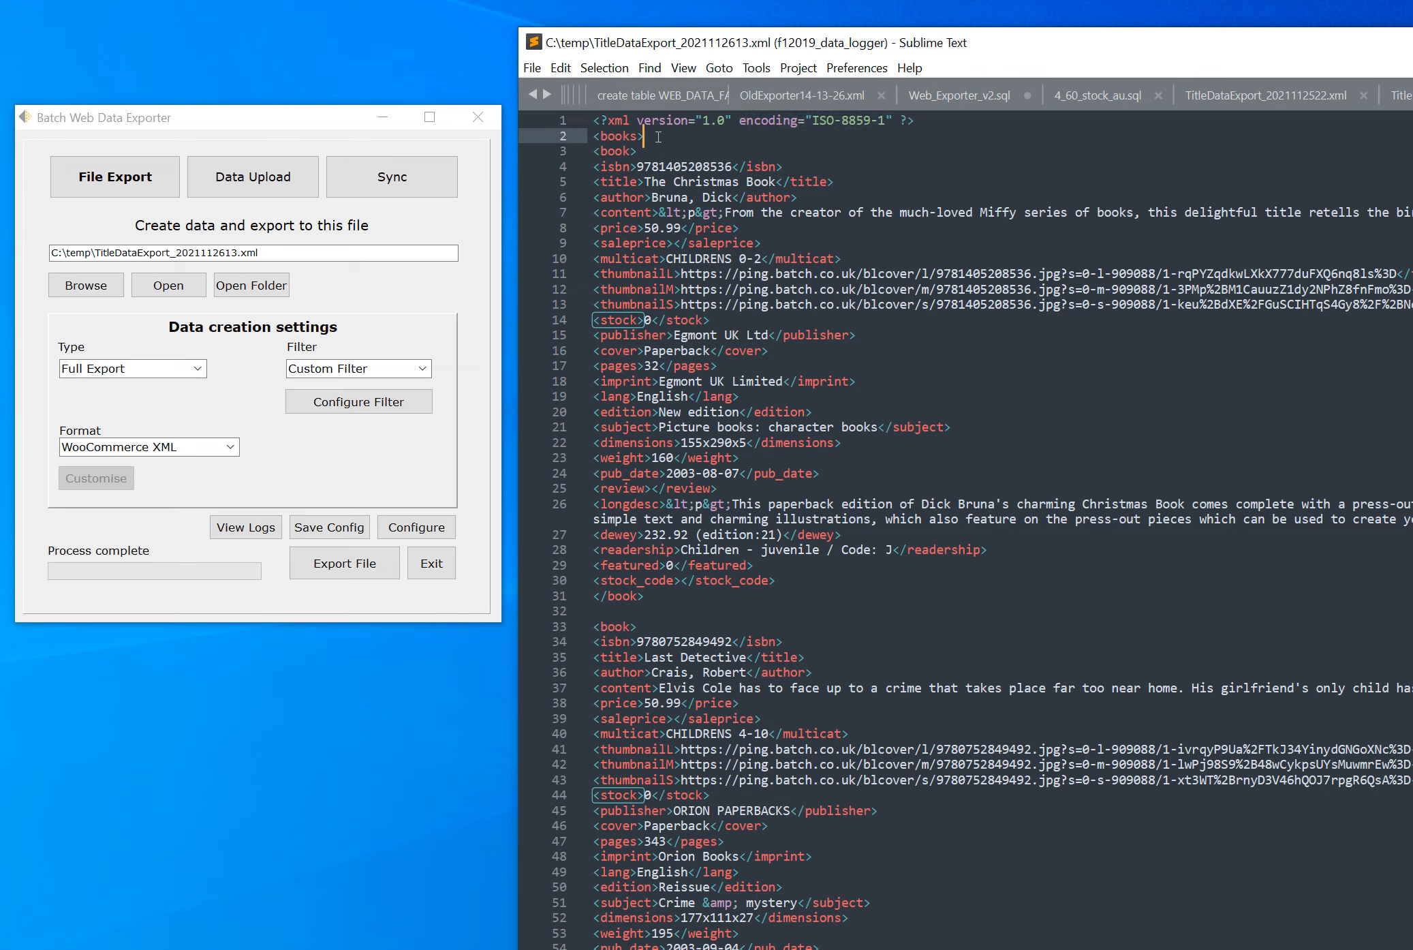
pyautogui.click(592, 135)
pyautogui.click(684, 155)
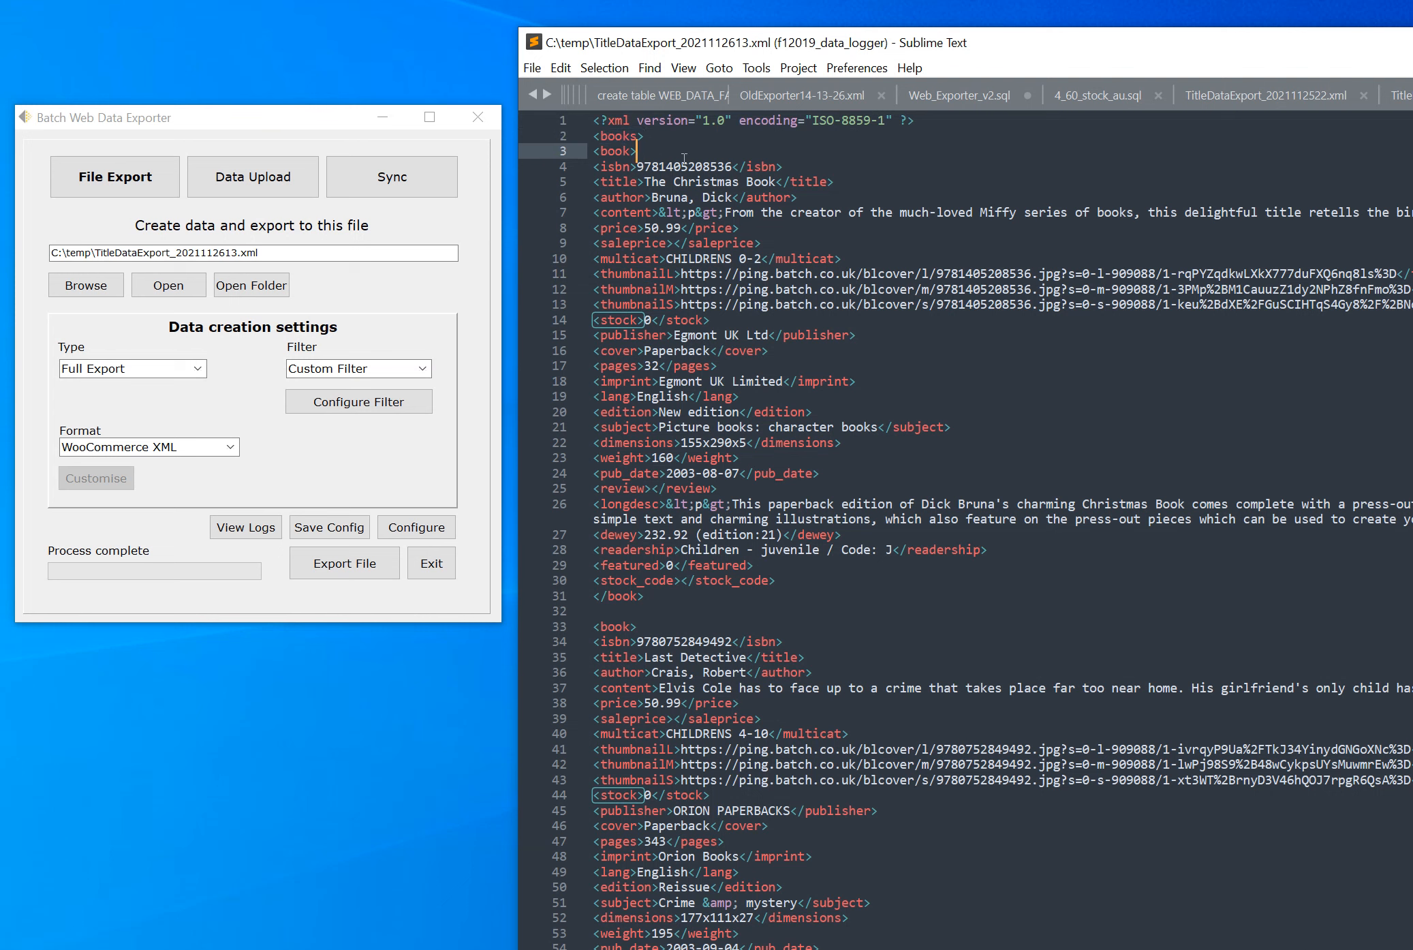
pyautogui.moveTo(652, 597); pyautogui.dragTo(592, 151)
pyautogui.click(592, 150)
pyautogui.click(645, 597)
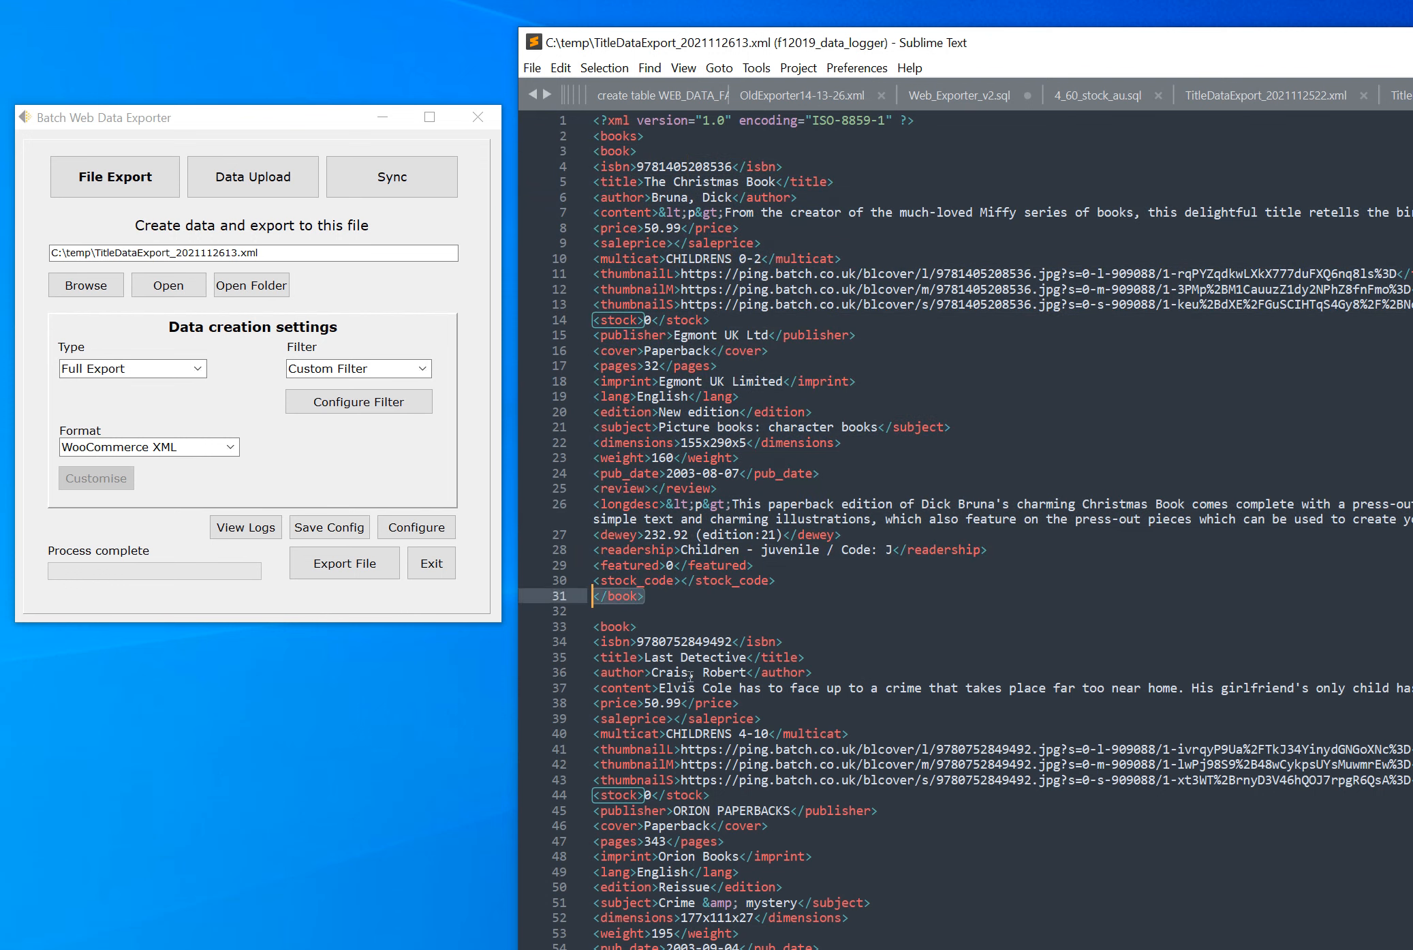
pyautogui.click(667, 210)
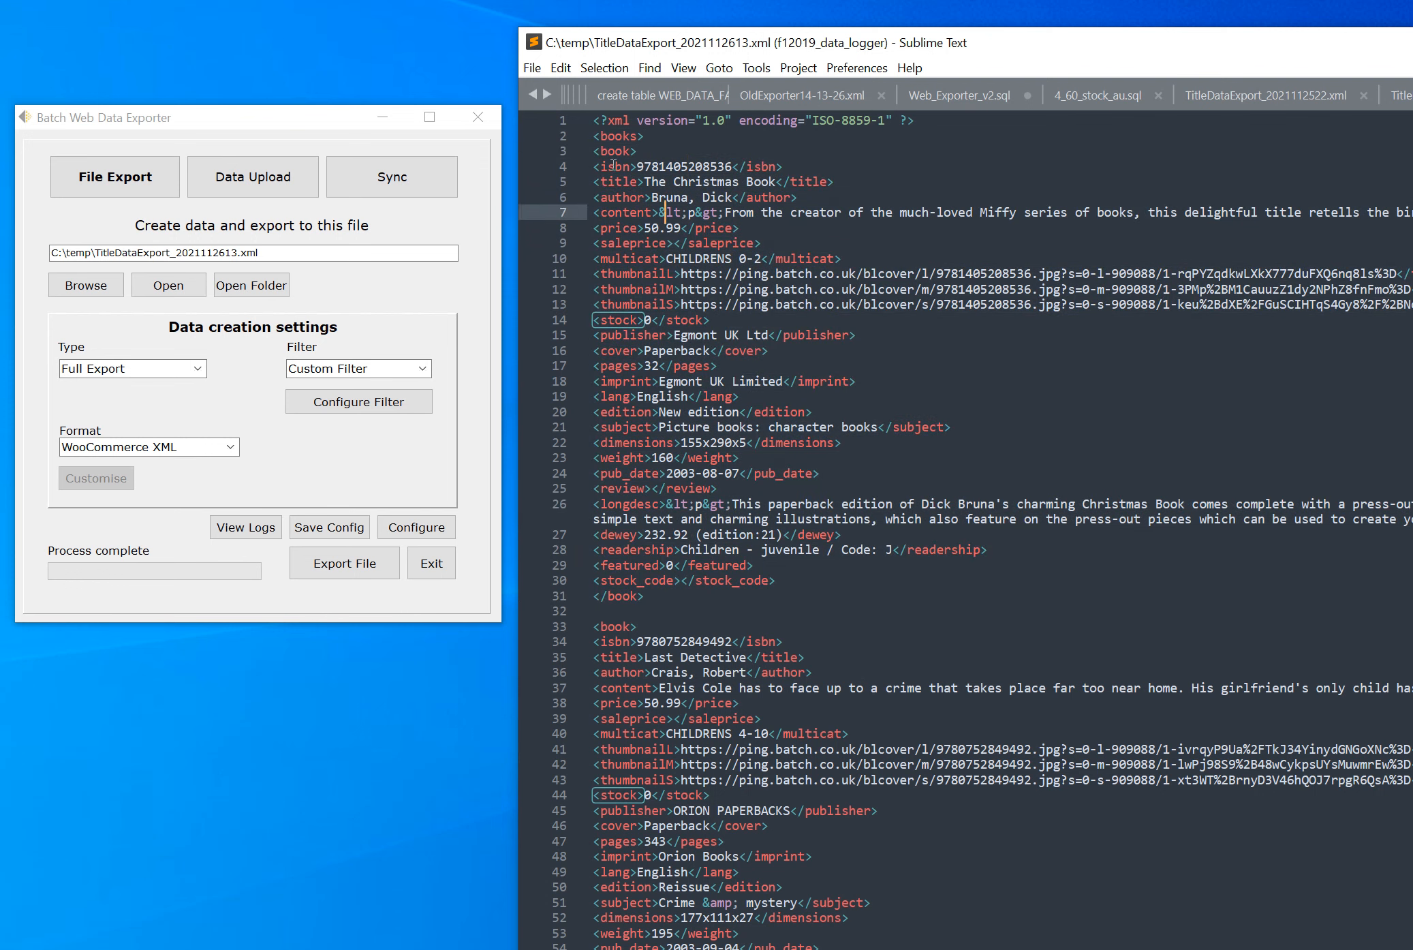
pyautogui.doubleClick(613, 166)
pyautogui.click(605, 182)
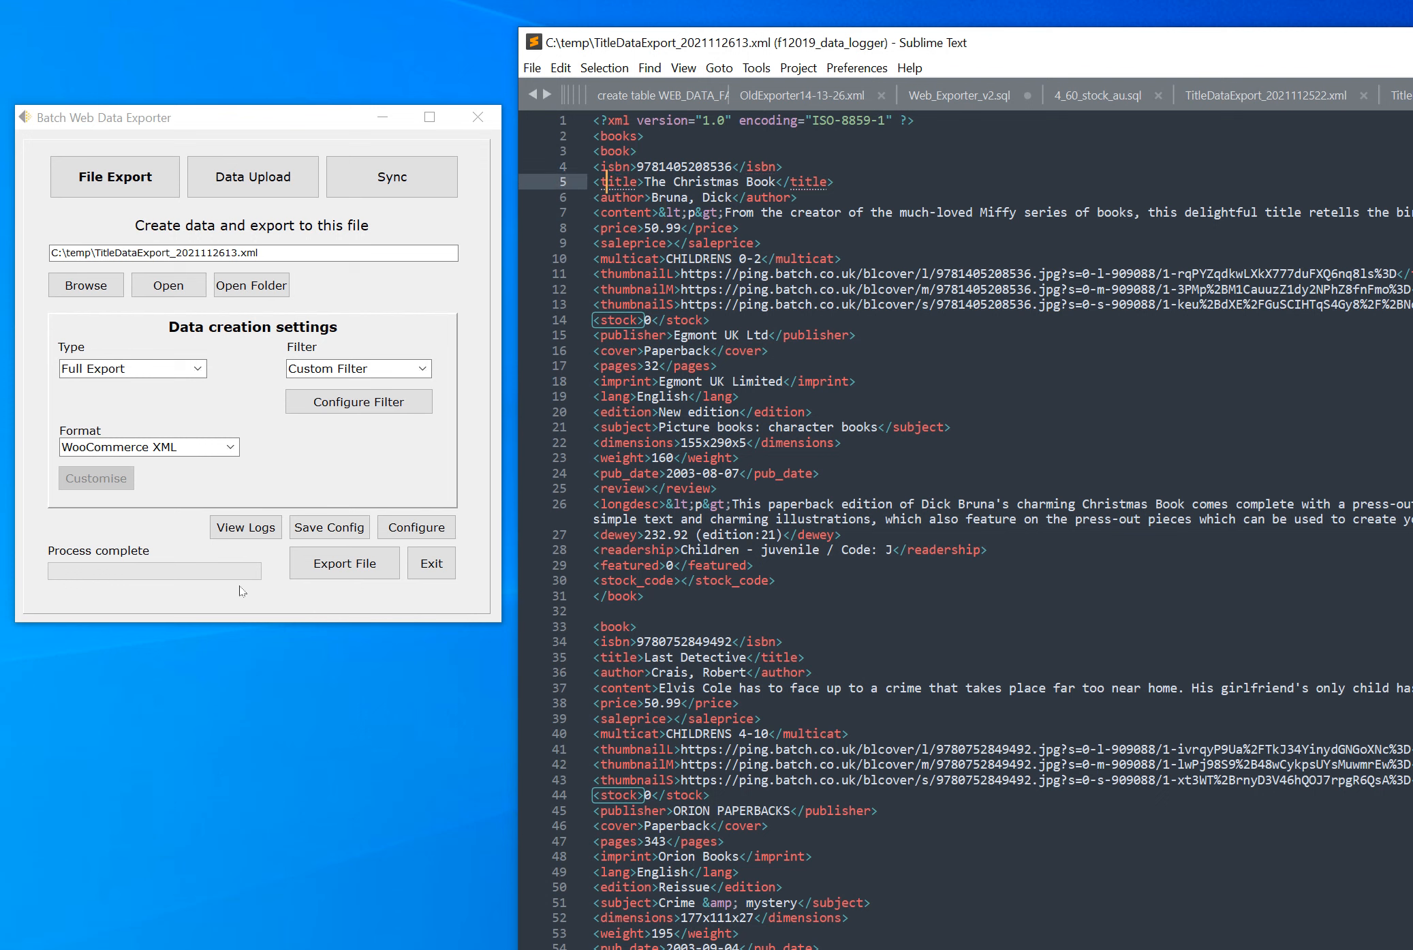
# Set the format to WooCommerce CSV and export the title data to file, closing the completion message.
pyautogui.click(231, 447)
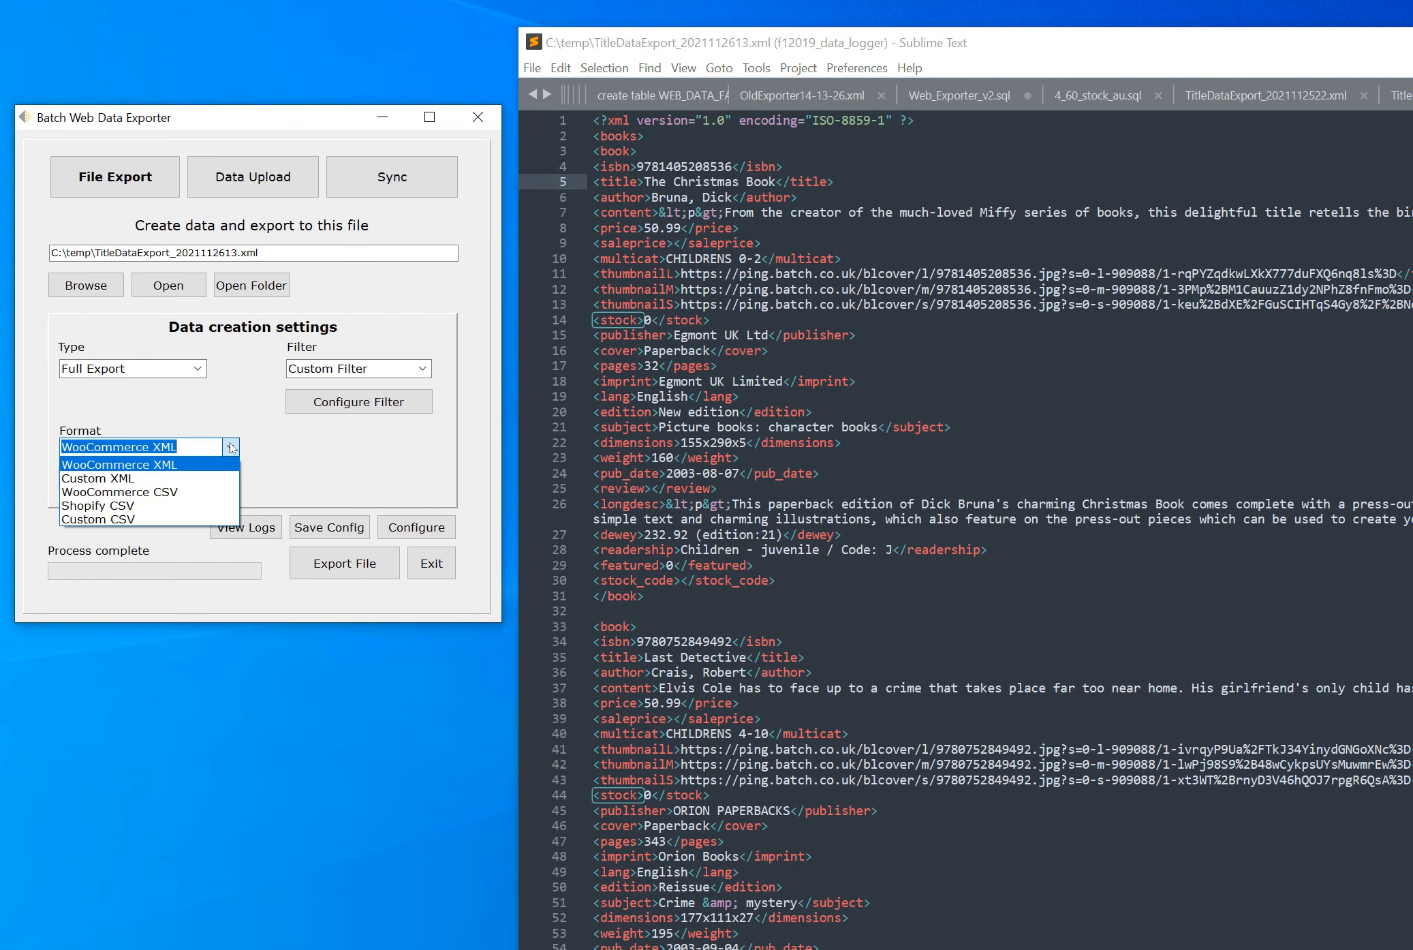
pyautogui.click(190, 492)
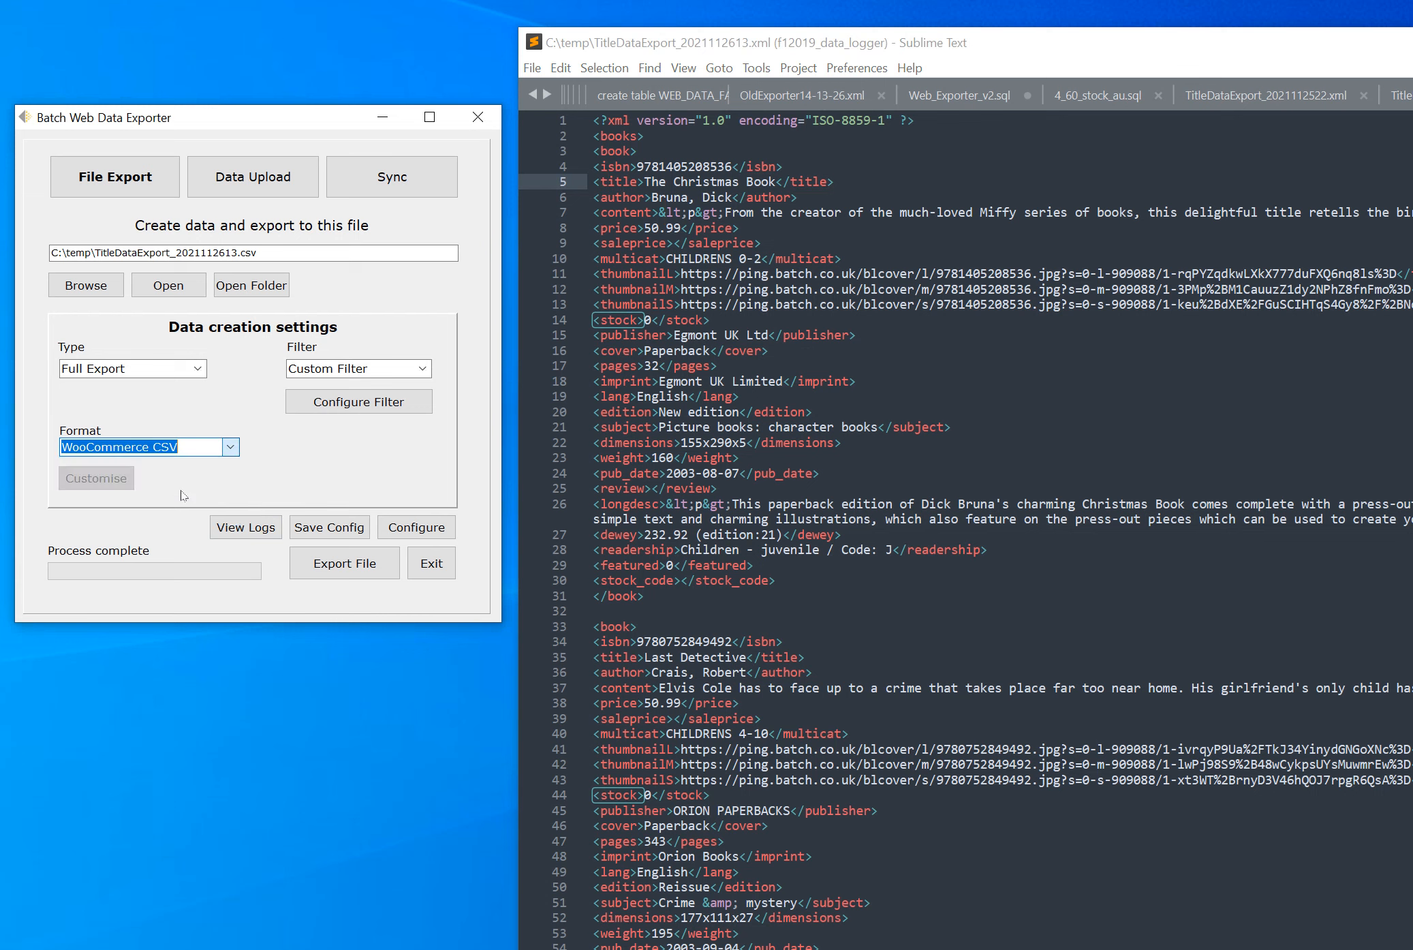
pyautogui.click(350, 570)
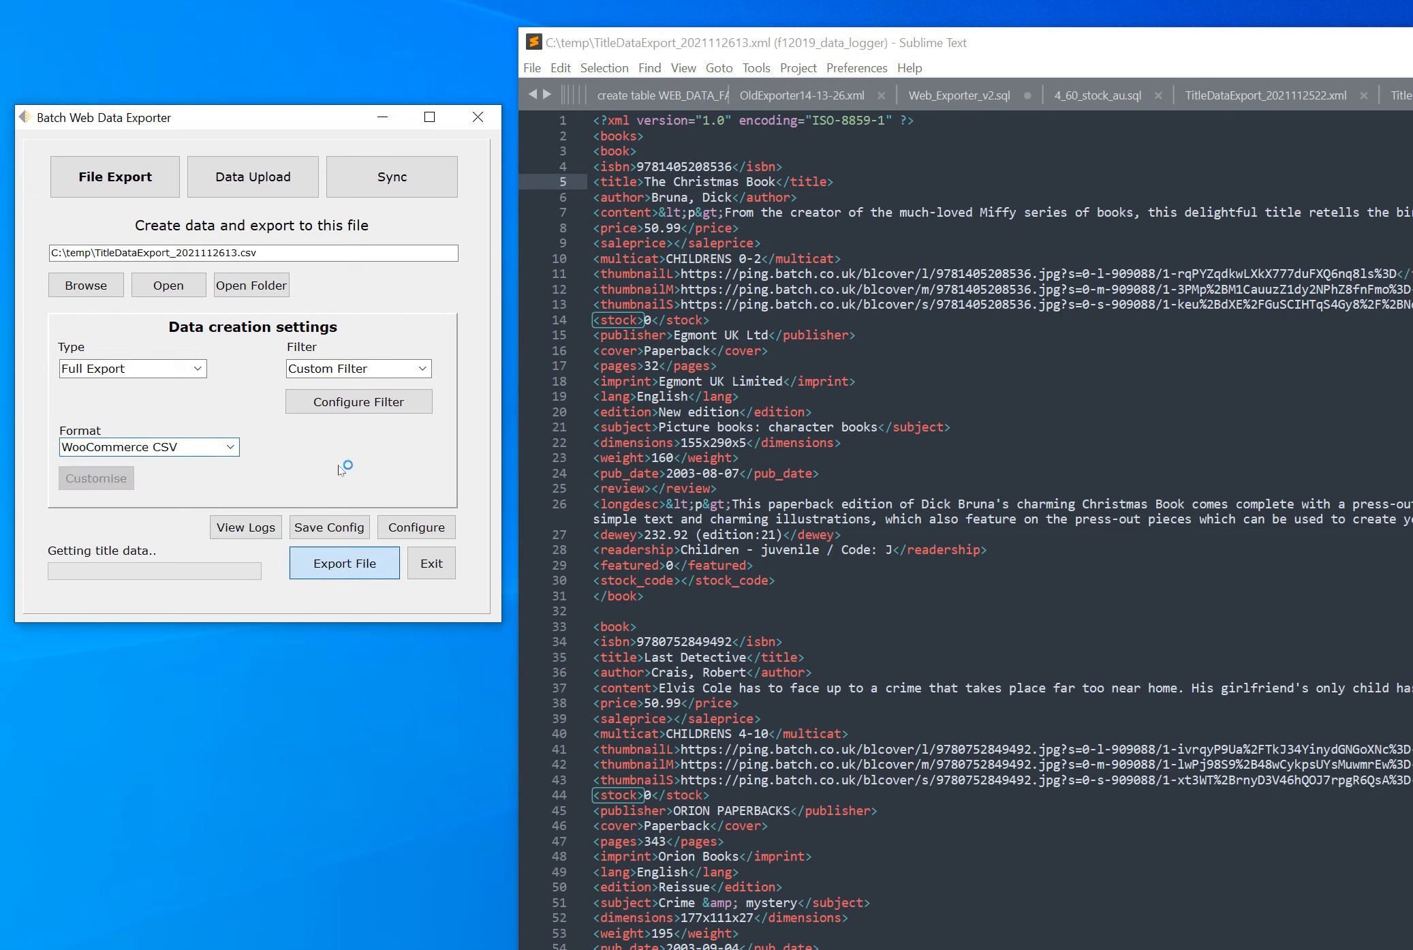
pyautogui.click(301, 407)
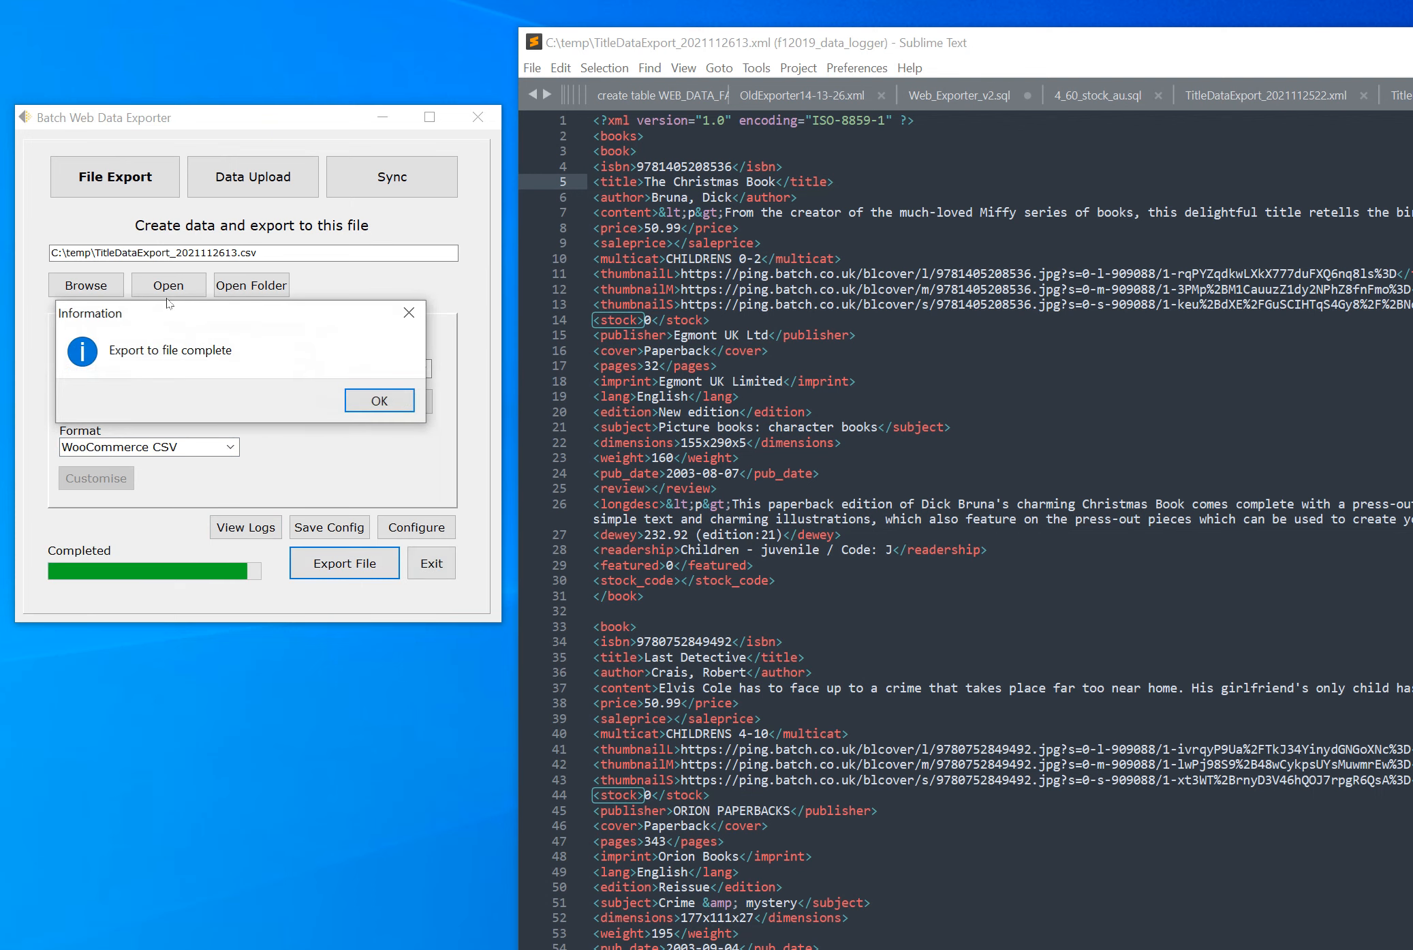
pyautogui.click(380, 401)
# Open the exported CSV file and examine its header row and the book records below it.
pyautogui.click(180, 285)
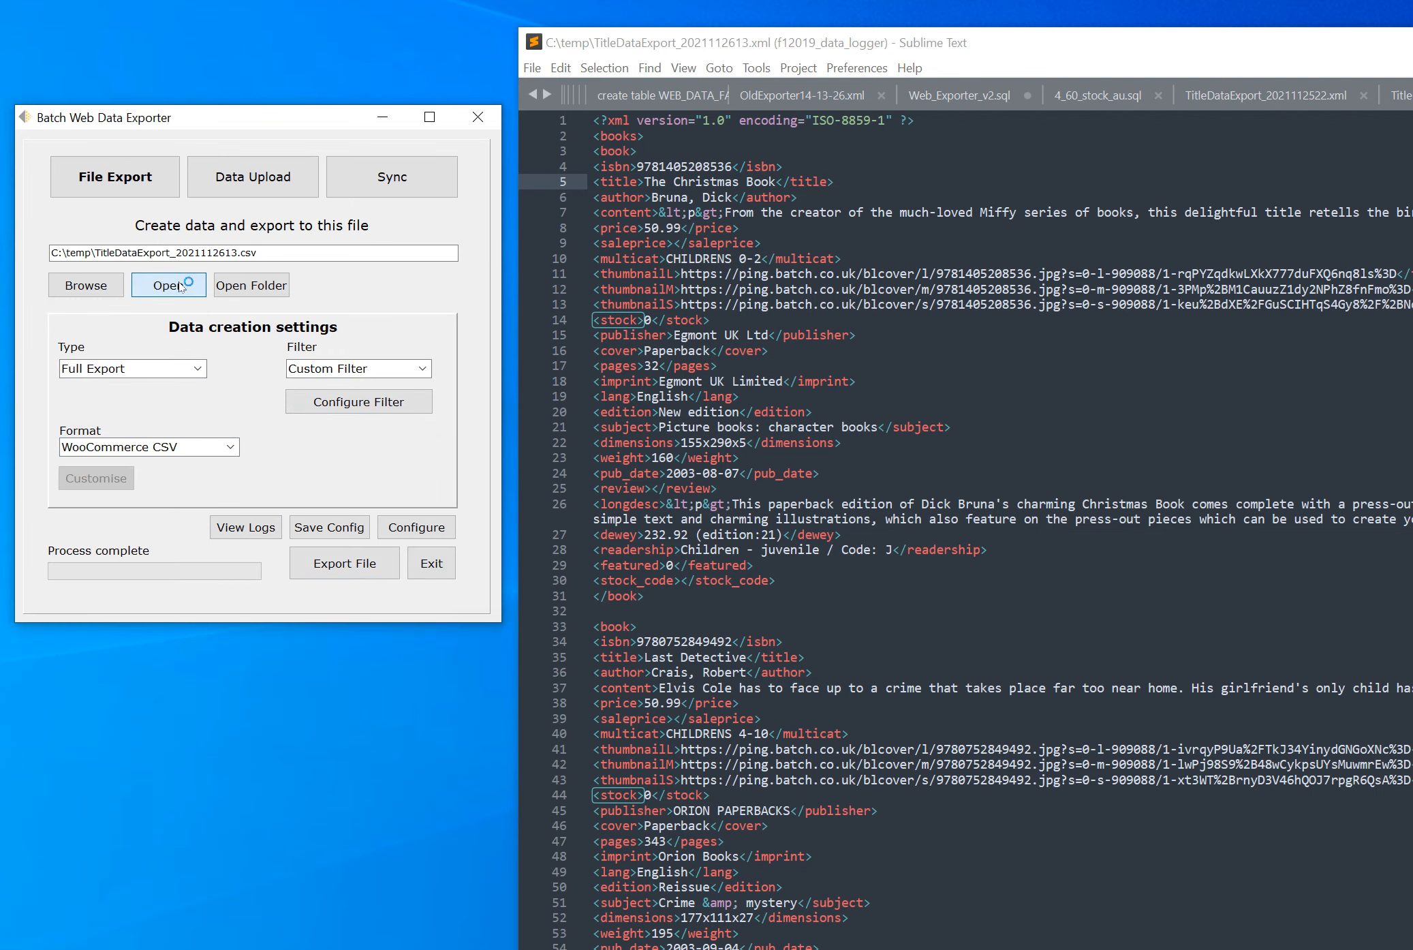
pyautogui.moveTo(836, 44); pyautogui.dragTo(561, 42)
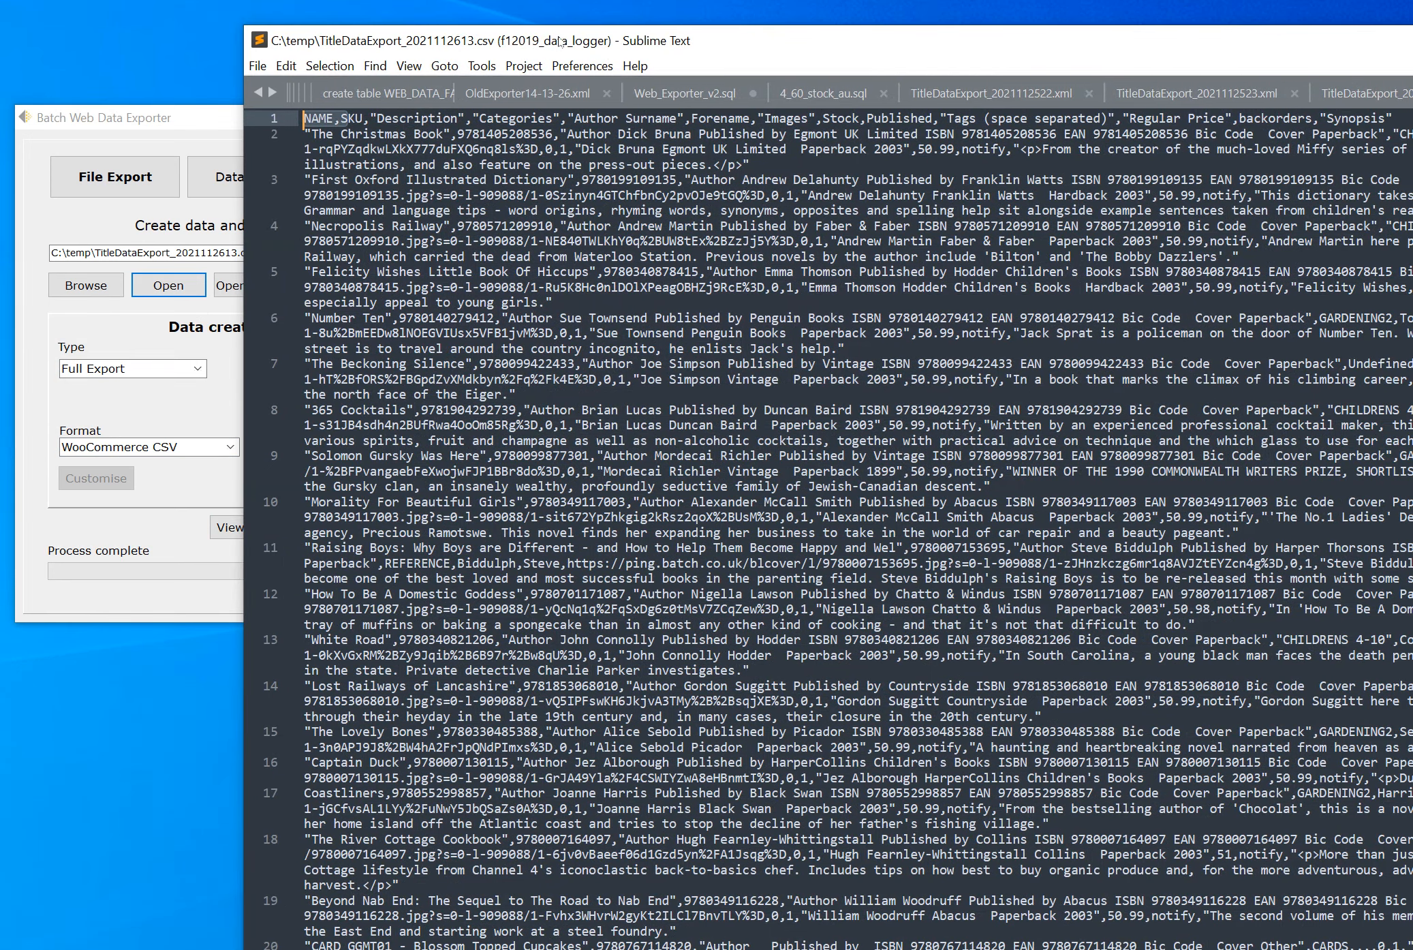
pyautogui.click(368, 165)
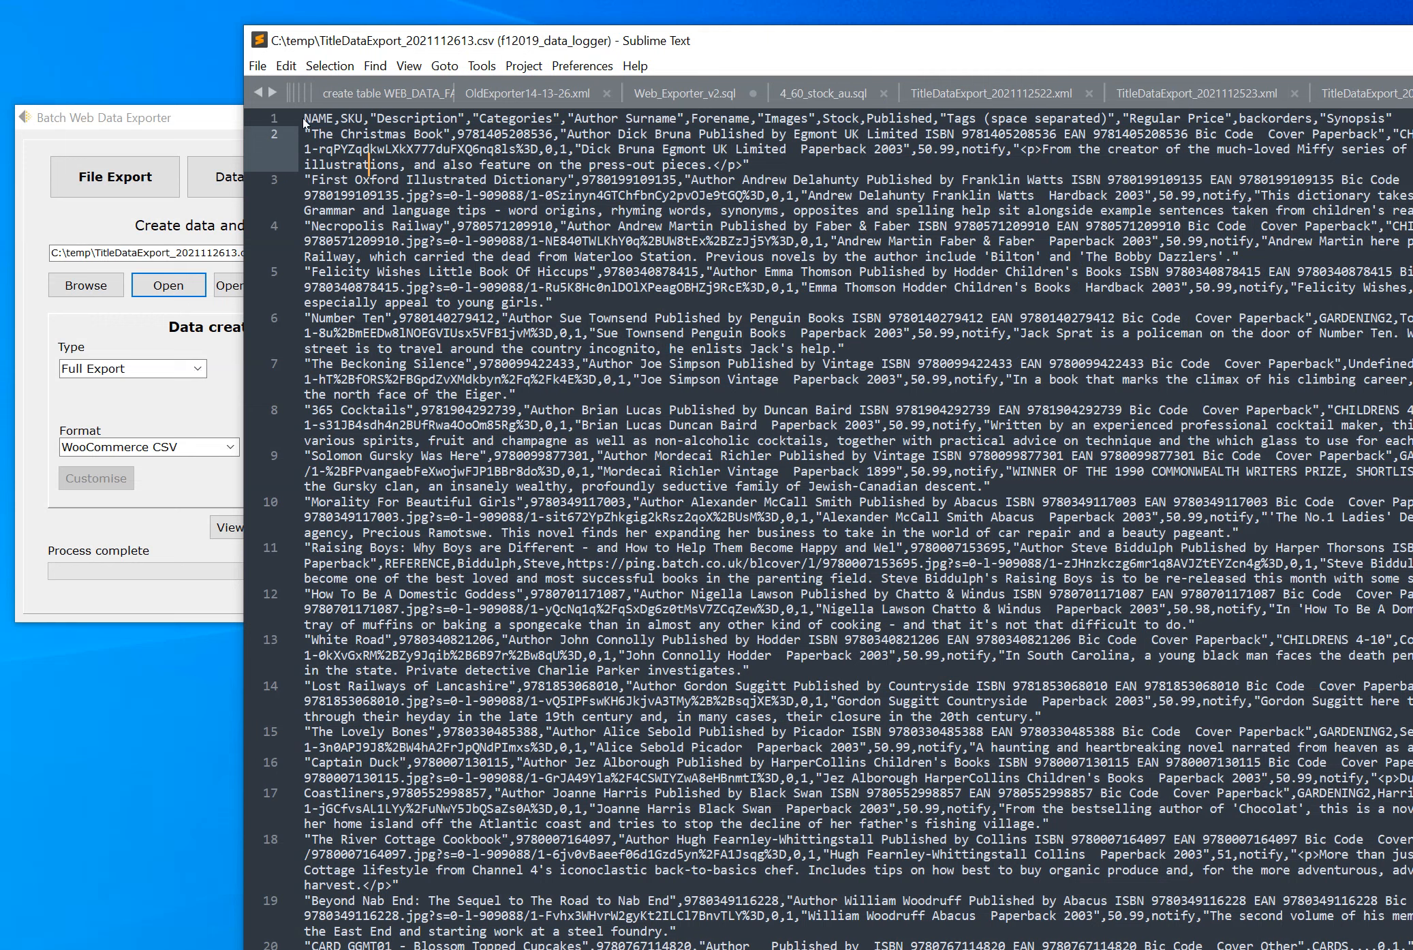
pyautogui.moveTo(305, 120); pyautogui.dragTo(877, 119)
pyautogui.moveTo(304, 272); pyautogui.dragTo(850, 504)
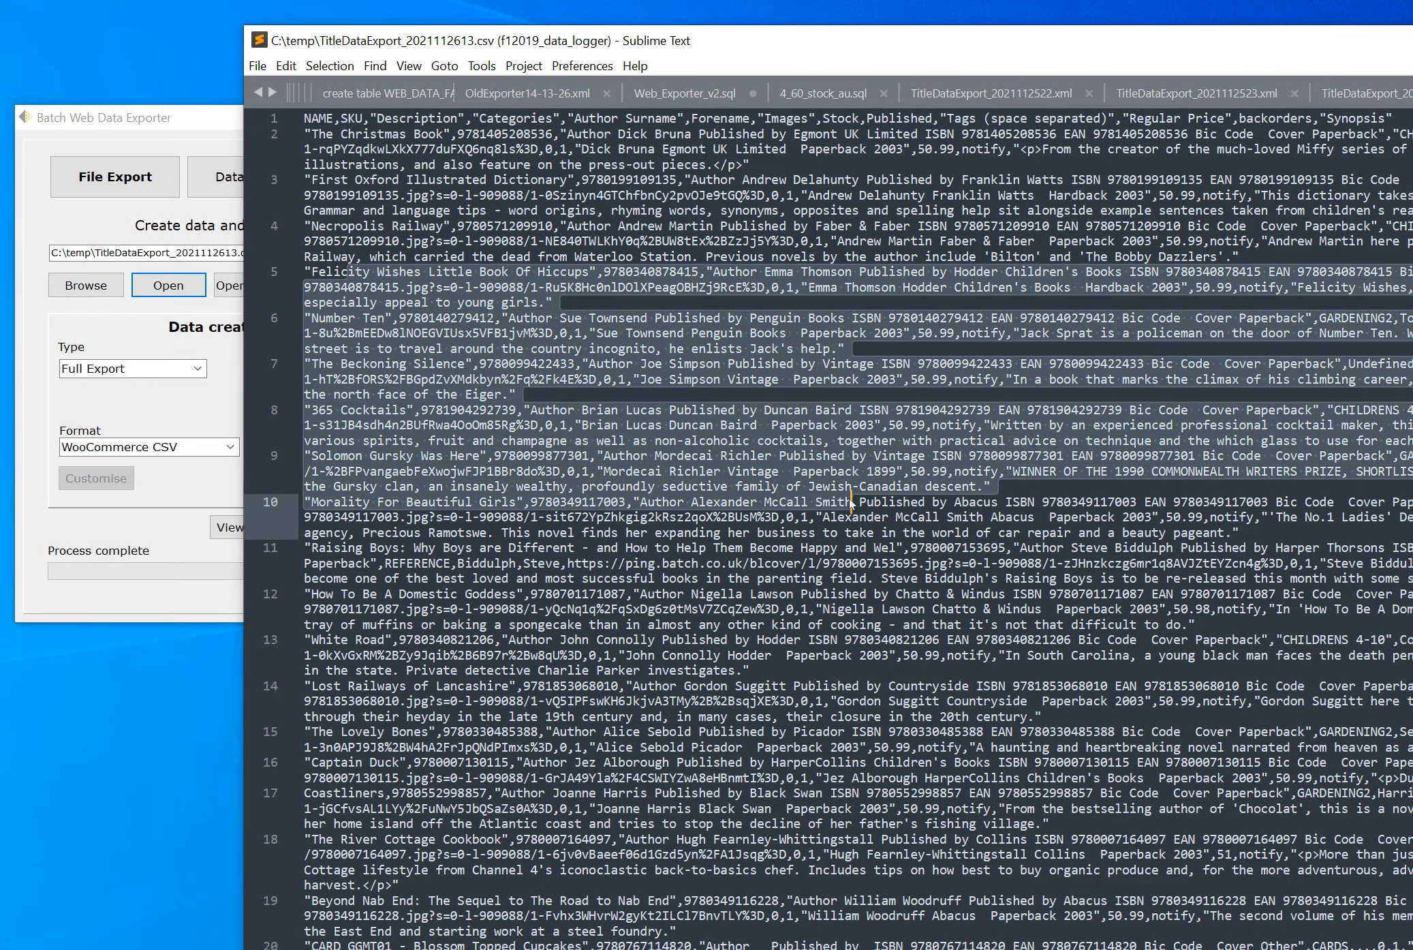
pyautogui.click(591, 396)
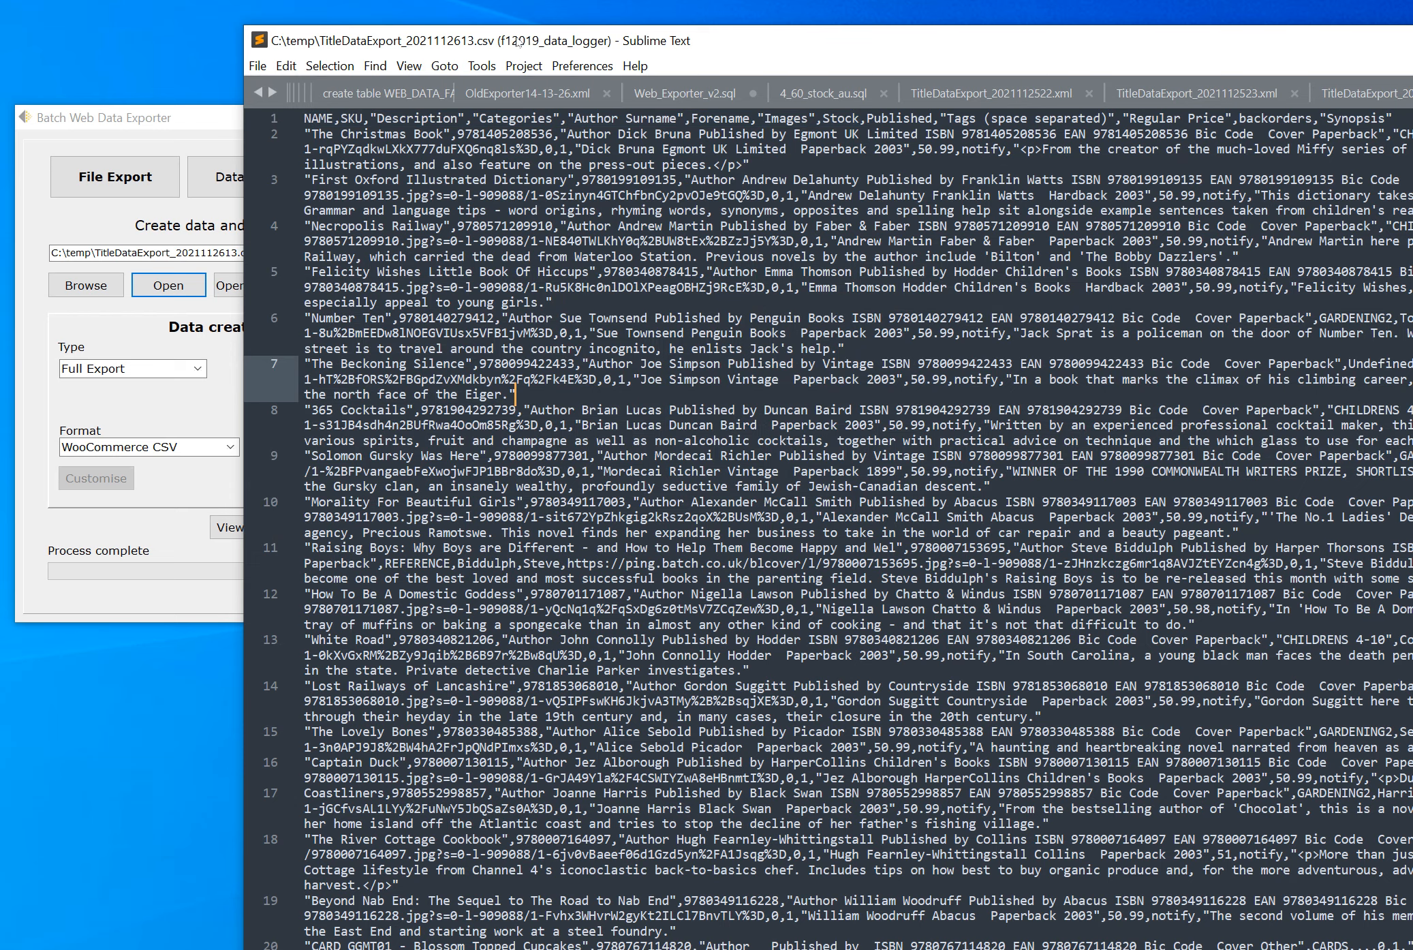
pyautogui.moveTo(519, 42); pyautogui.dragTo(793, 34)
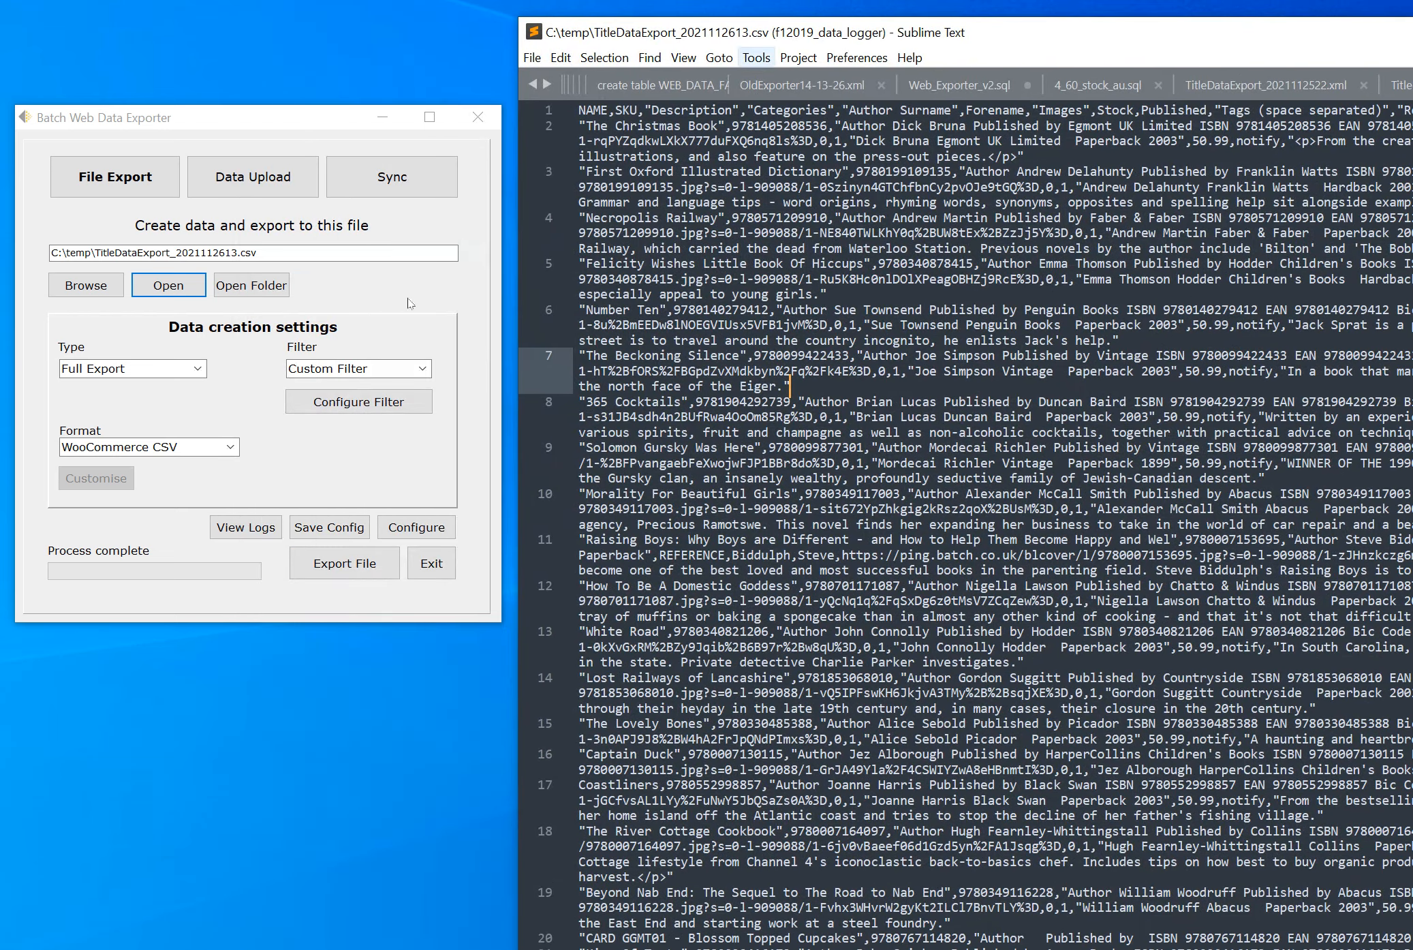
# Set the export format to Custom XML and bring up TitleDataExport_2021112523.xml in the text editor.
pyautogui.click(232, 447)
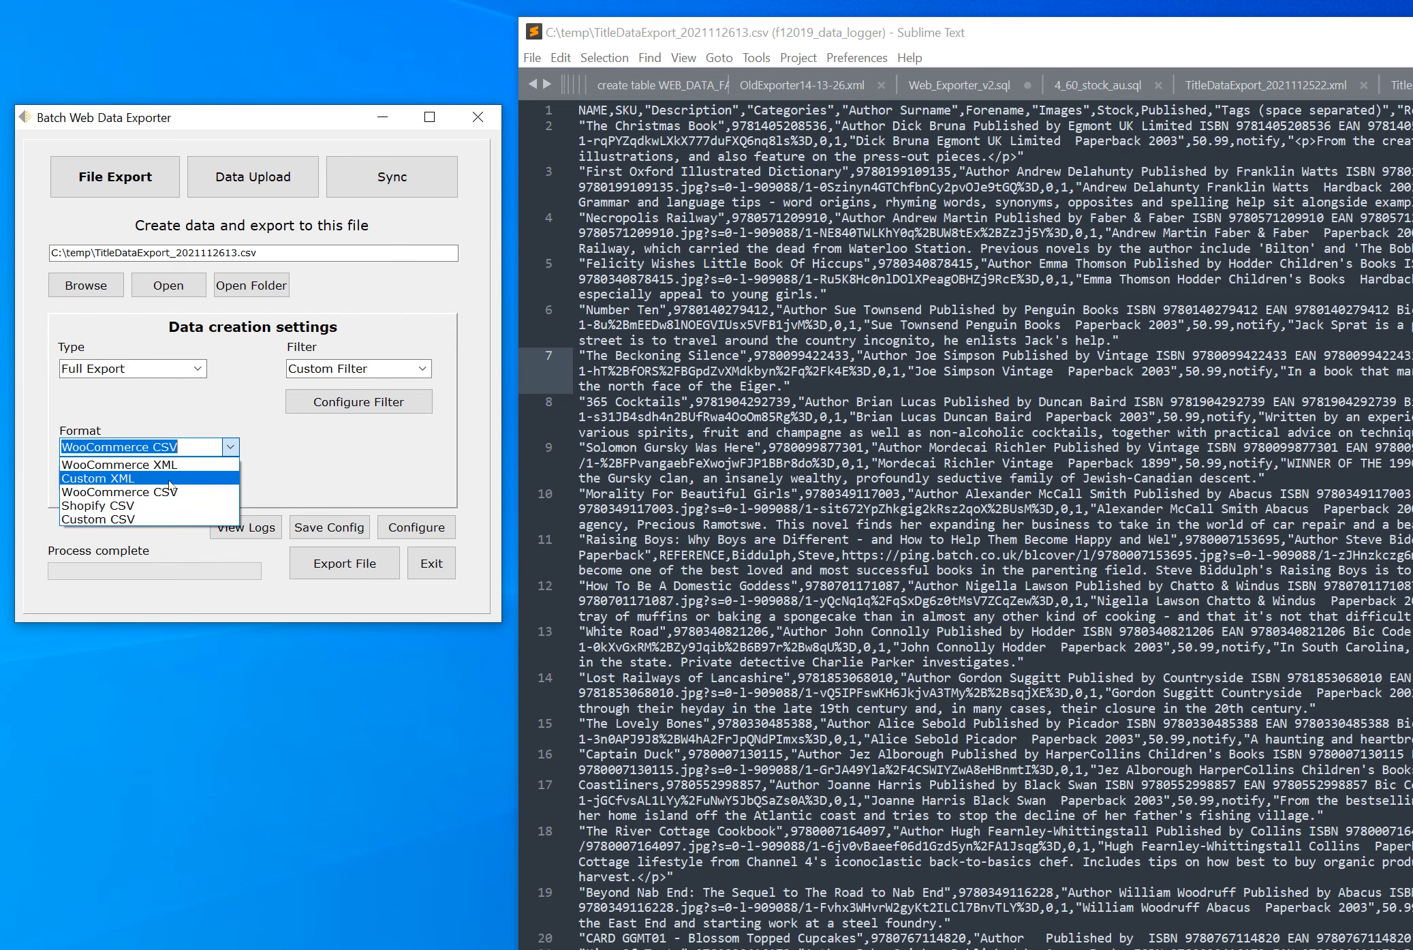
pyautogui.click(170, 479)
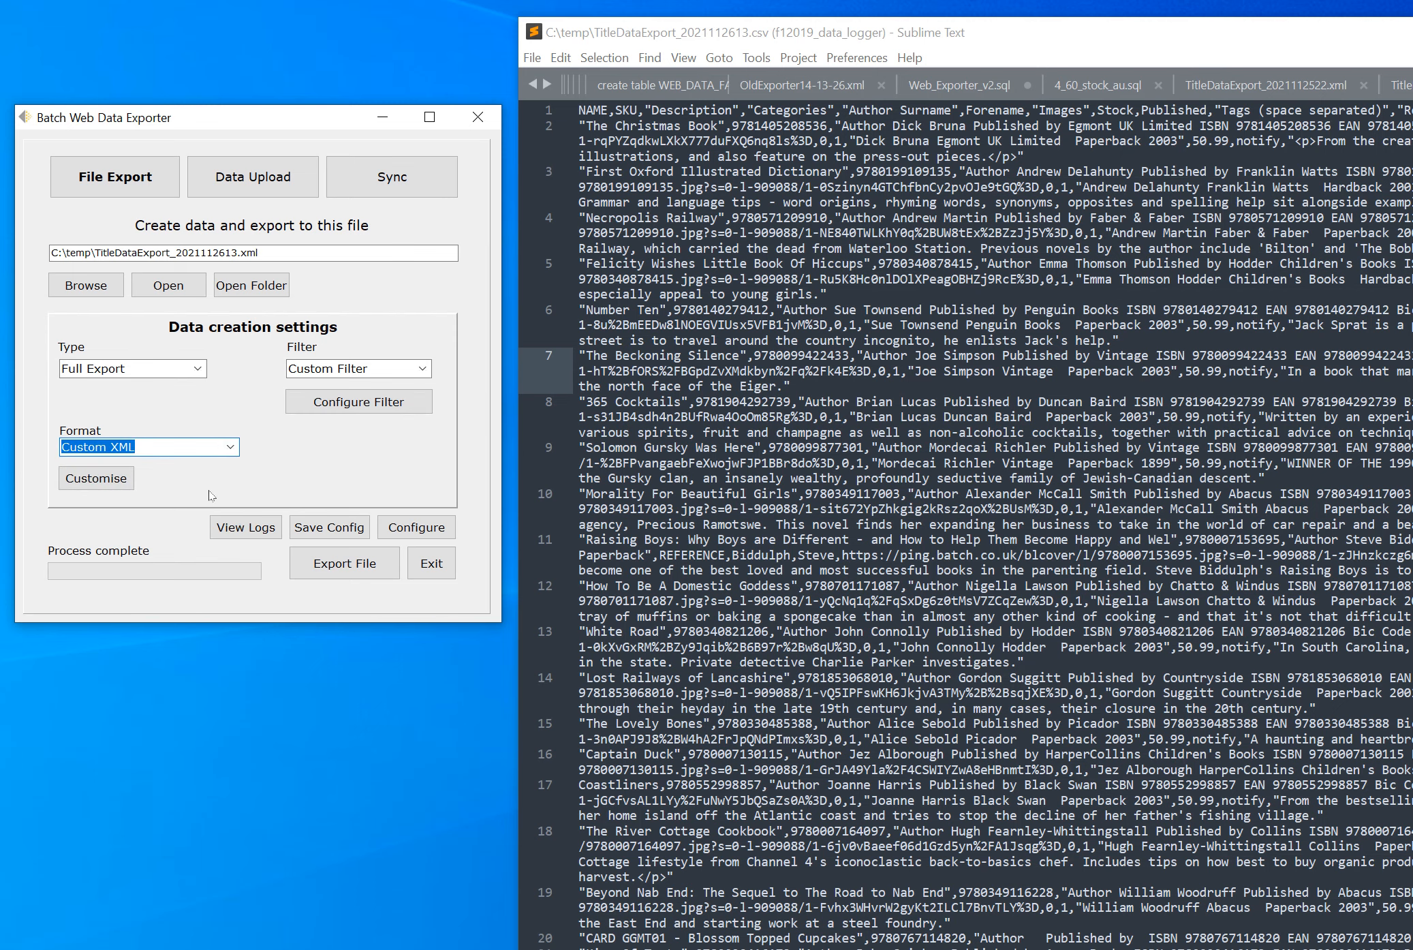
pyautogui.click(1401, 85)
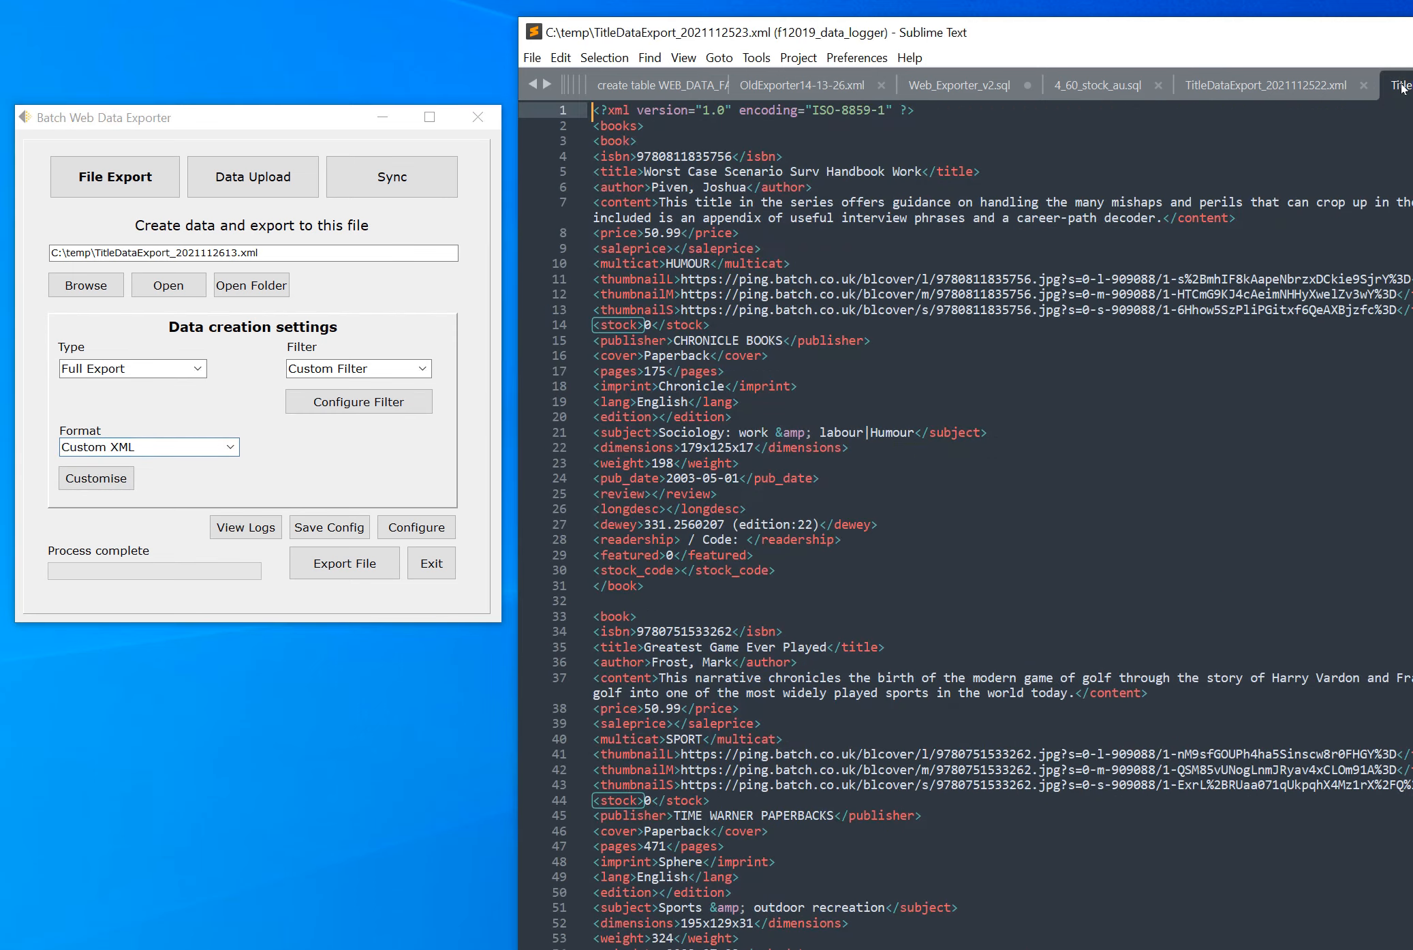
# Open the customisation settings for the Custom XML format and arrange them beside the XML file without overlap.
pyautogui.click(125, 479)
pyautogui.moveTo(260, 121); pyautogui.dragTo(305, 148)
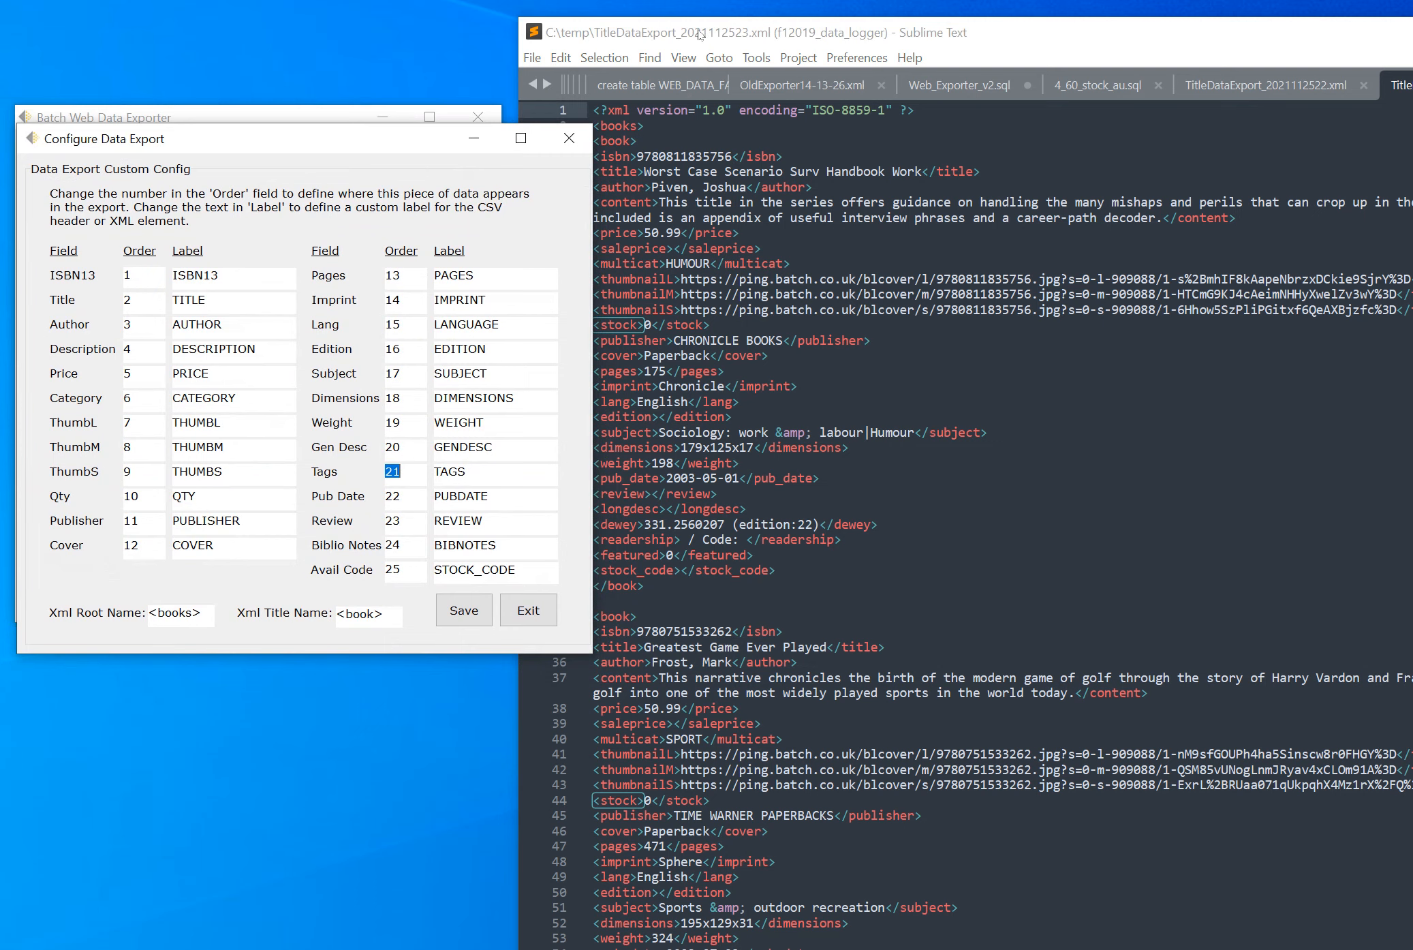
pyautogui.moveTo(699, 34); pyautogui.dragTo(801, 44)
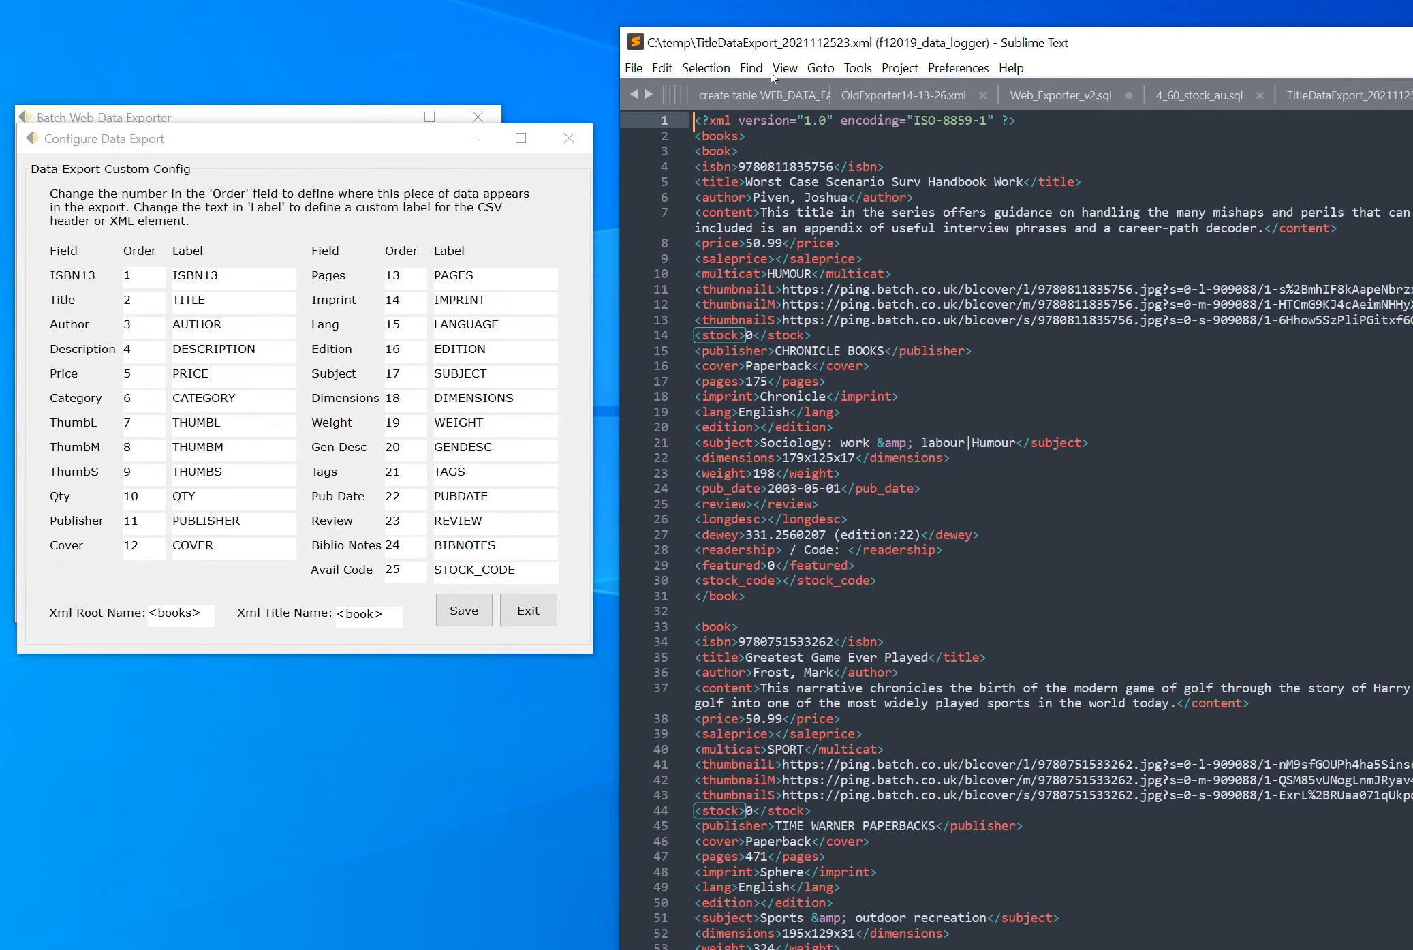
pyautogui.moveTo(339, 144); pyautogui.dragTo(344, 115)
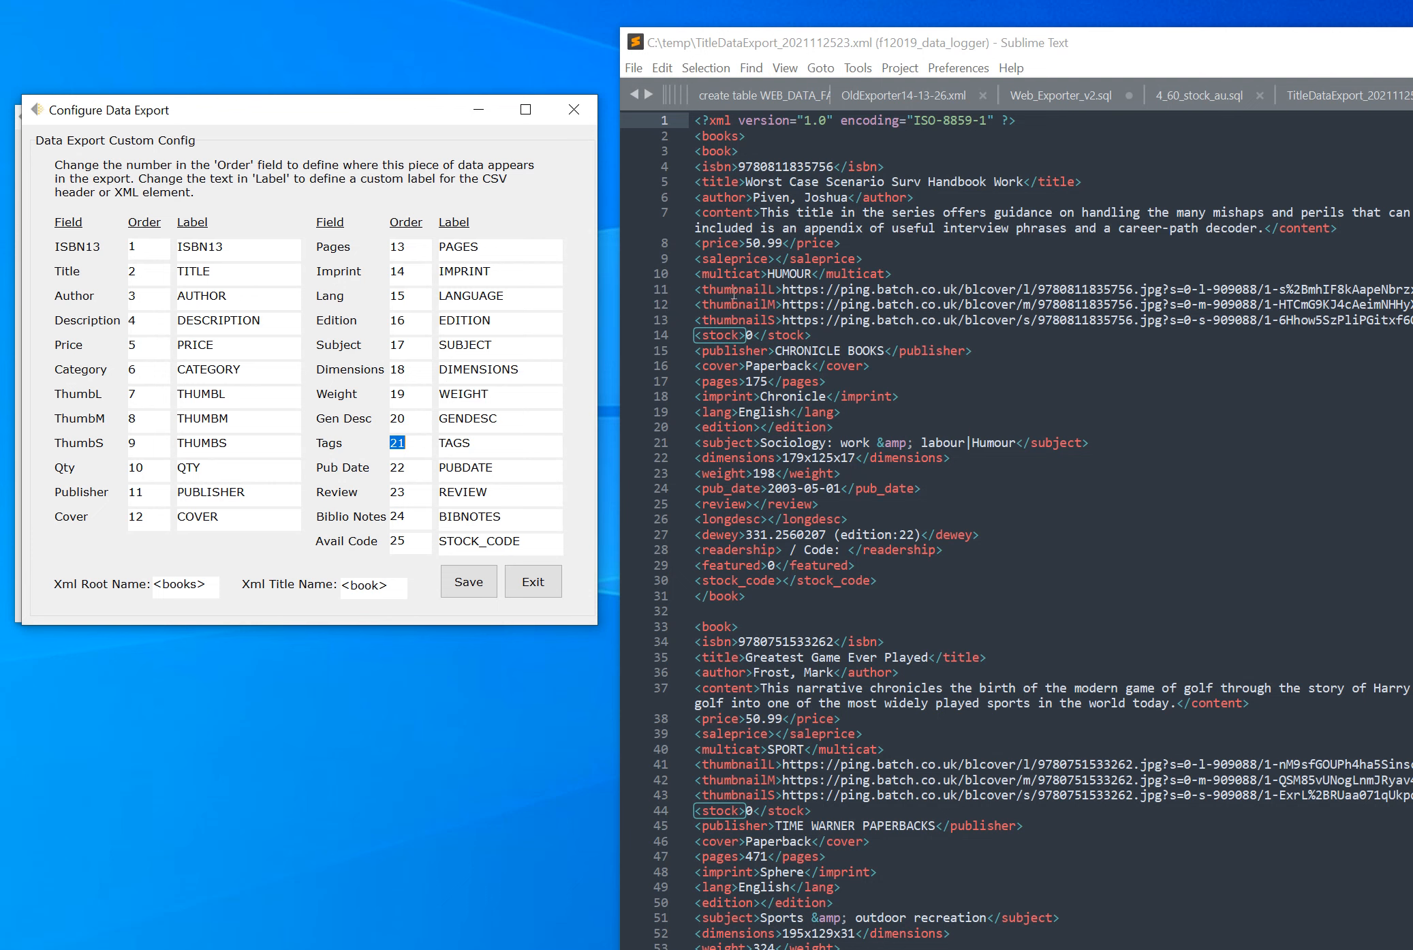
pyautogui.moveTo(172, 111); pyautogui.dragTo(160, 111)
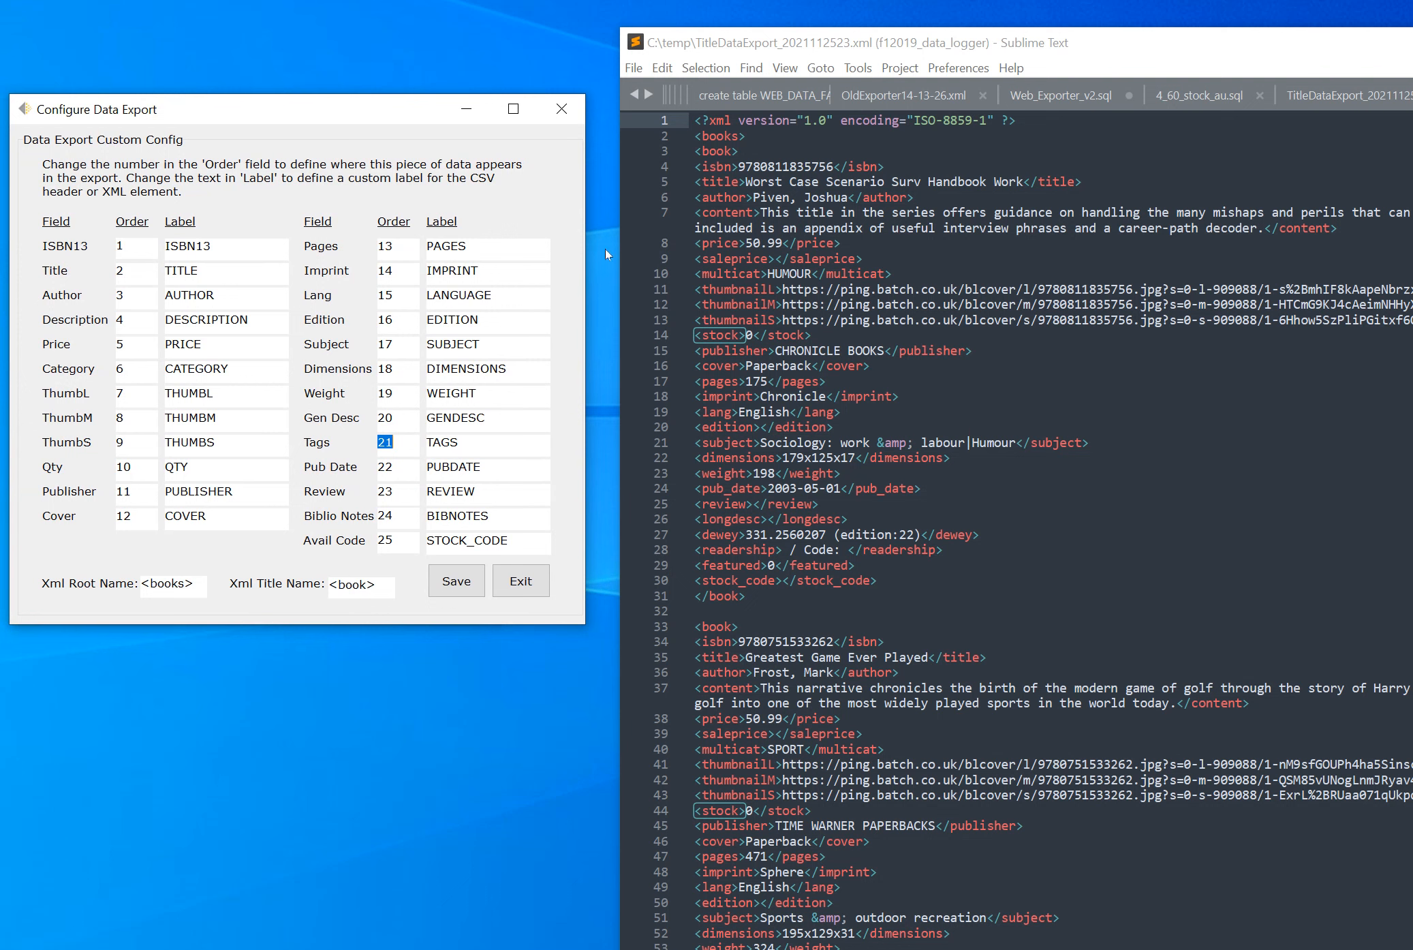
# Compare the isbn, title, author, content and price tags in the XML file with the configured field order and labels.
pyautogui.click(716, 166)
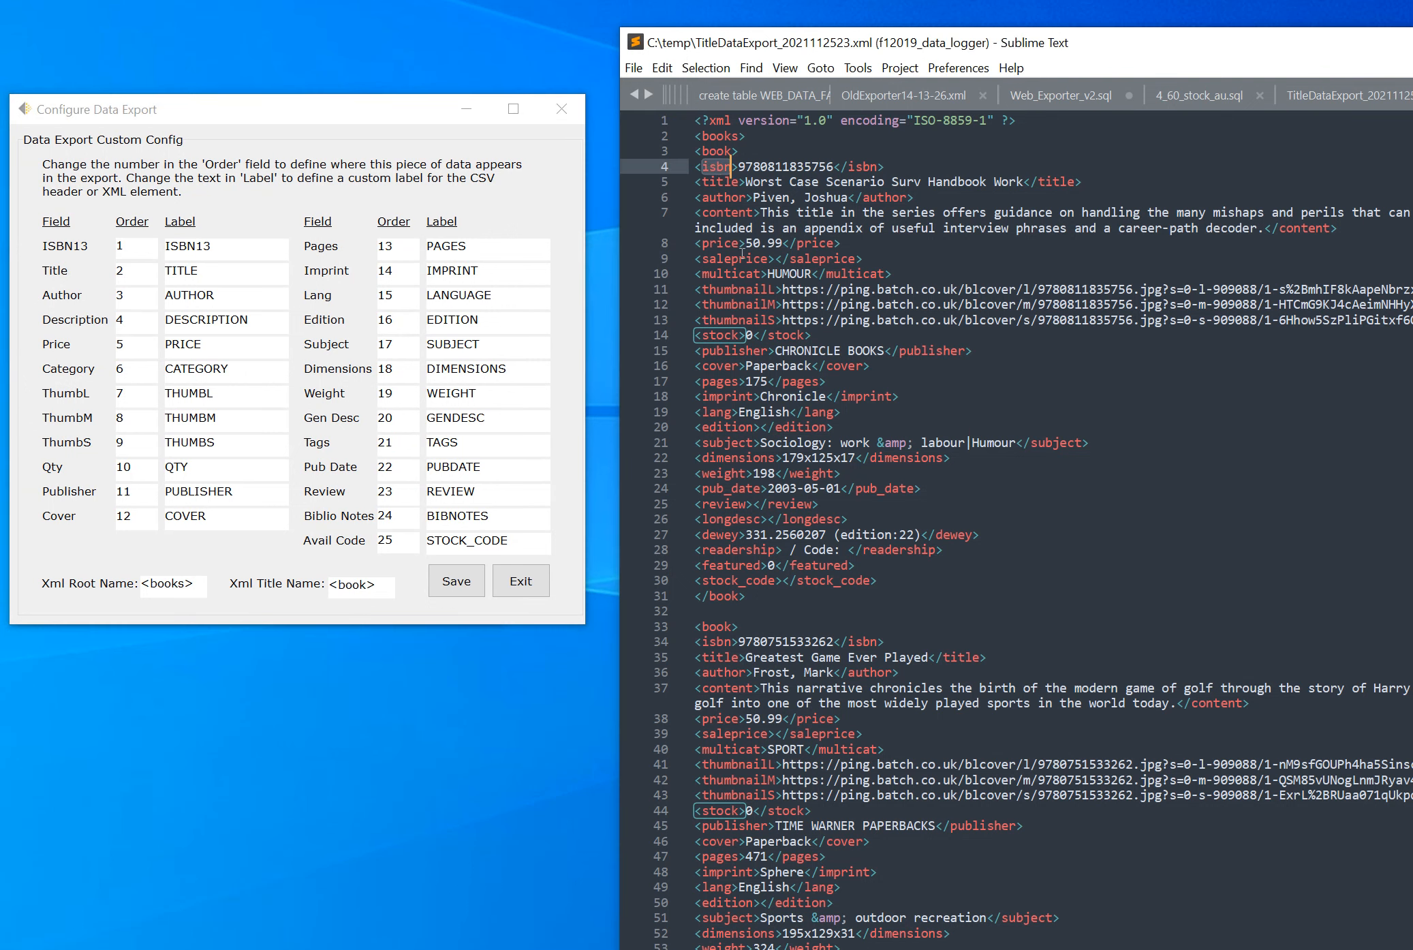
pyautogui.click(739, 181)
pyautogui.click(736, 167)
pyautogui.click(732, 182)
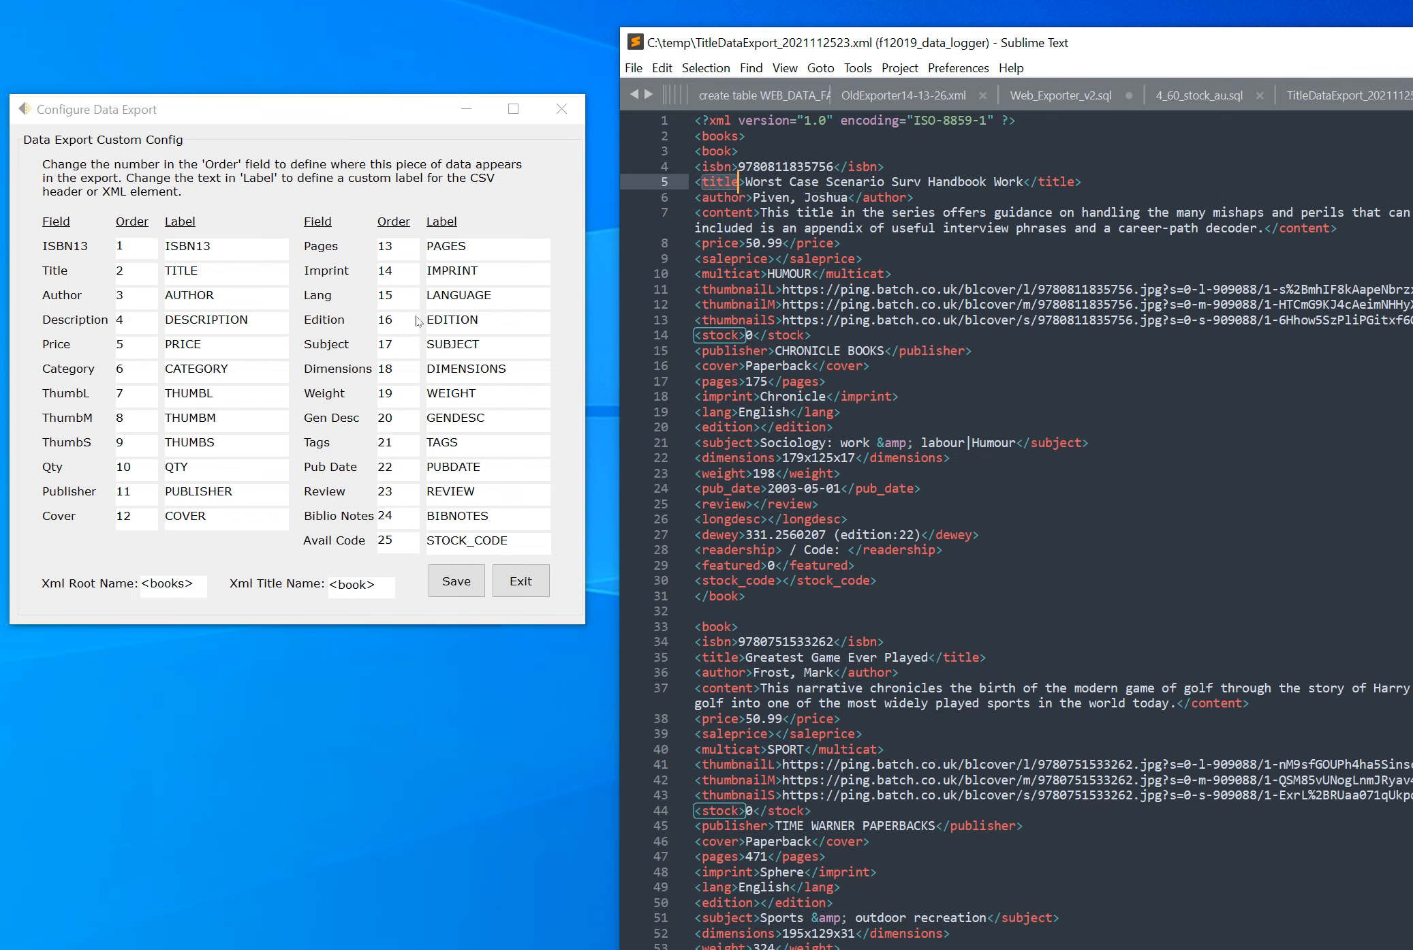
pyautogui.click(744, 198)
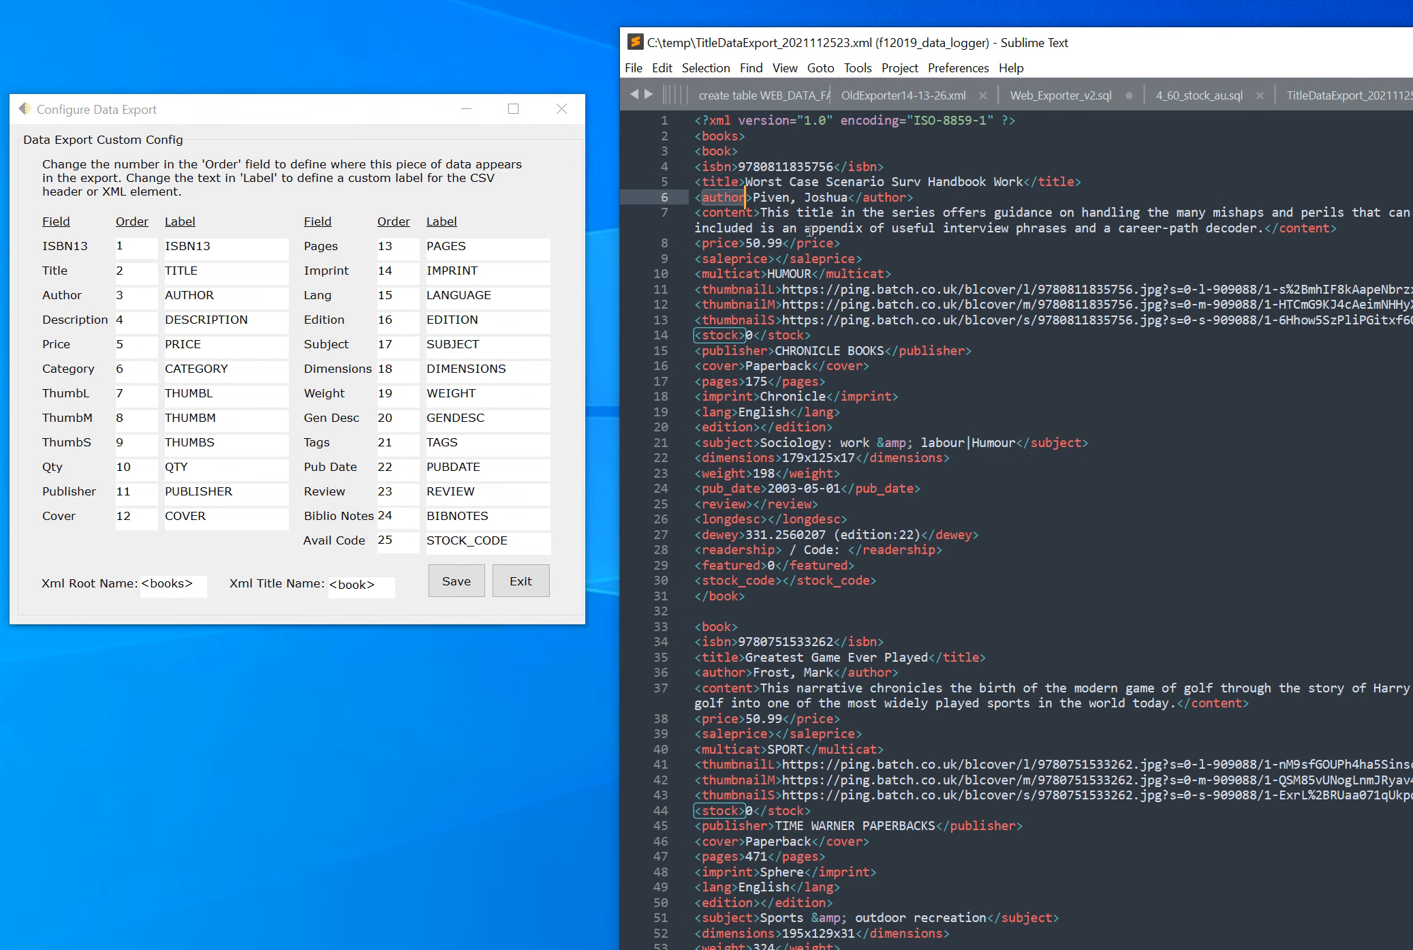
pyautogui.click(735, 208)
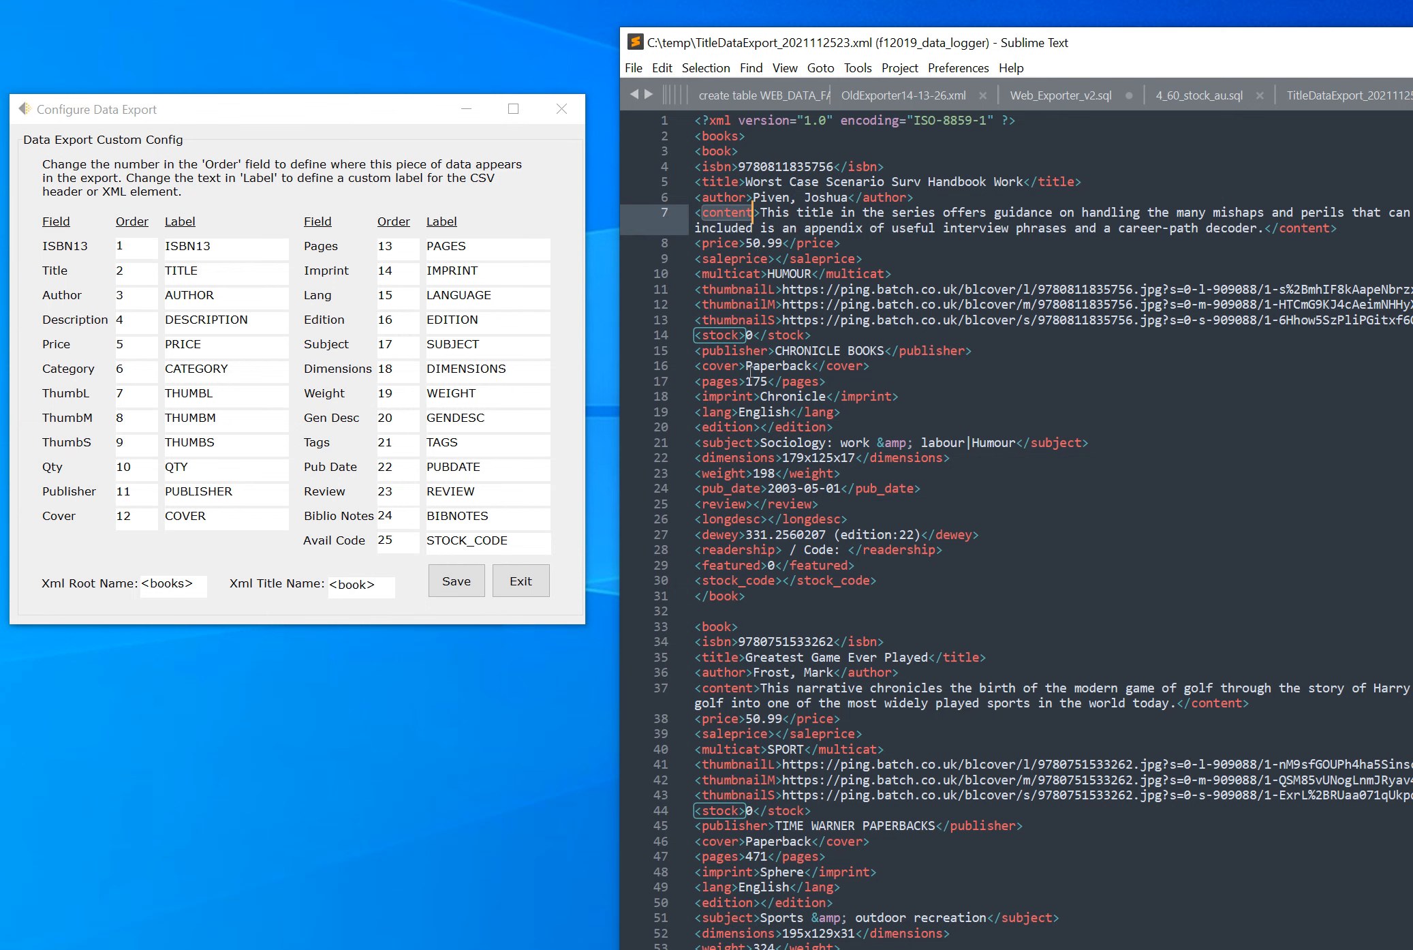
pyautogui.click(736, 246)
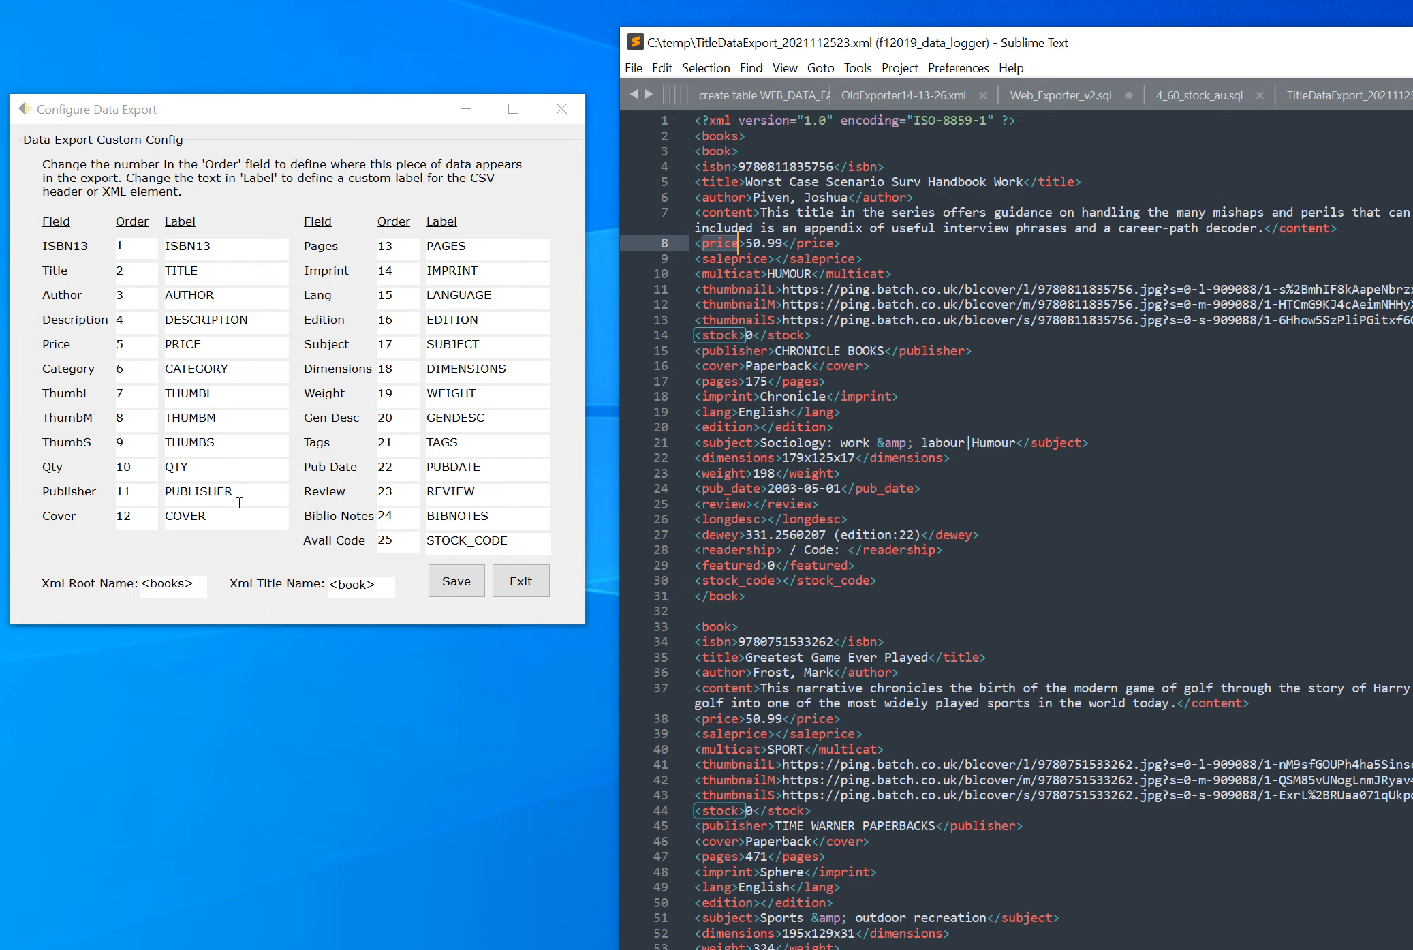
# Change the XML root name to <titles> and the XML title name to <title>.
pyautogui.click(168, 583)
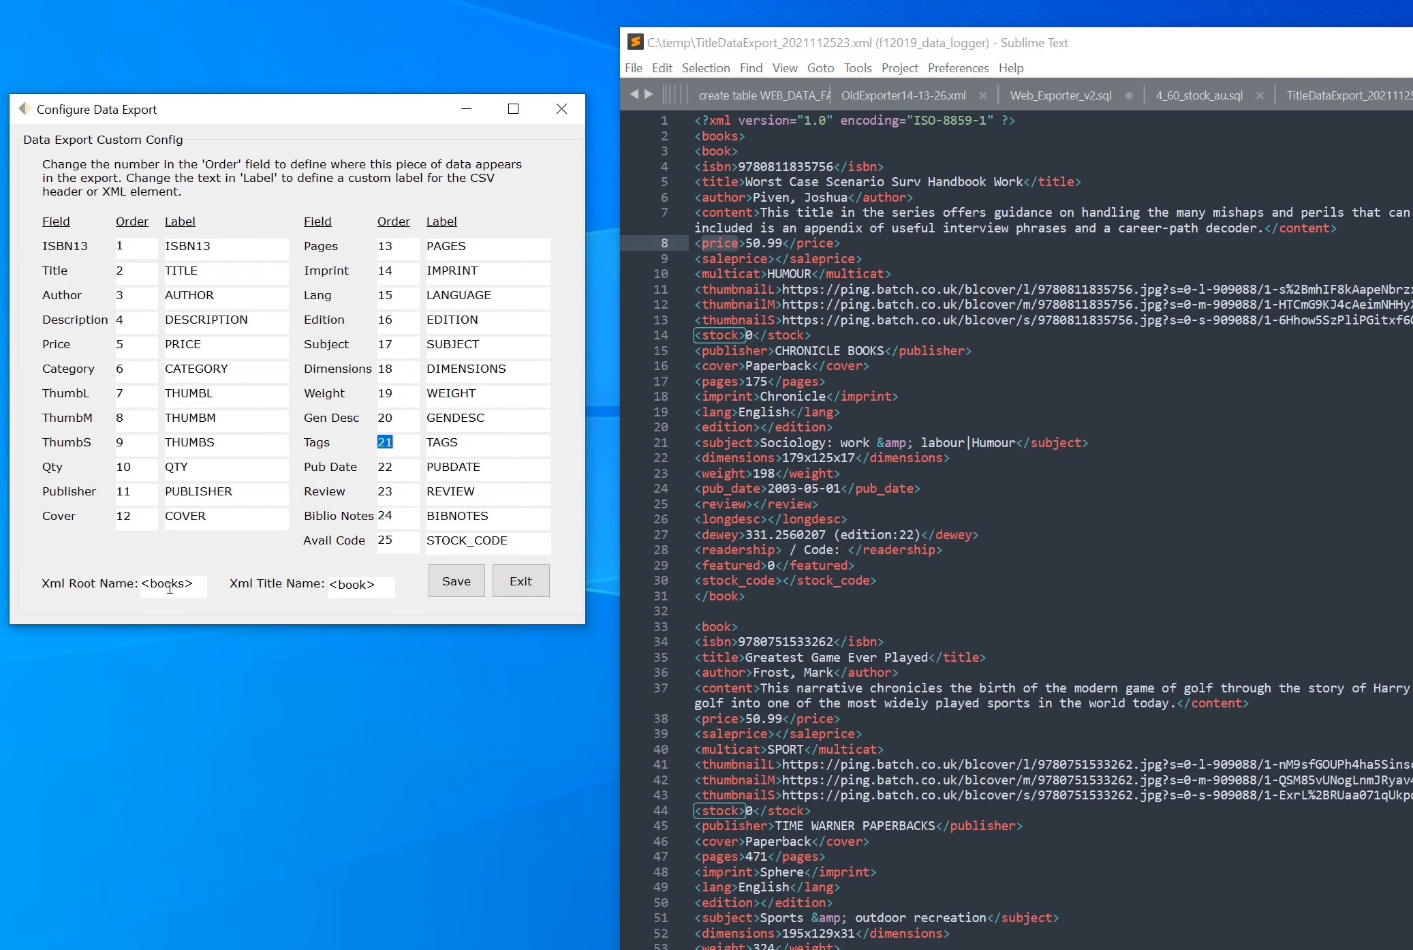
pyautogui.moveTo(182, 584); pyautogui.dragTo(154, 583)
pyautogui.write('titles')
pyautogui.click(366, 584)
pyautogui.press('BackSpace')
pyautogui.press('BackSpace')
pyautogui.press('BackSpace')
pyautogui.press('BackSpace')
pyautogui.write('title')
# Change the ISBN13 field's label to EAN, then save the custom export configuration and close it.
pyautogui.moveTo(218, 248); pyautogui.dragTo(167, 256)
pyautogui.press('Tab')
pyautogui.write('EAN')
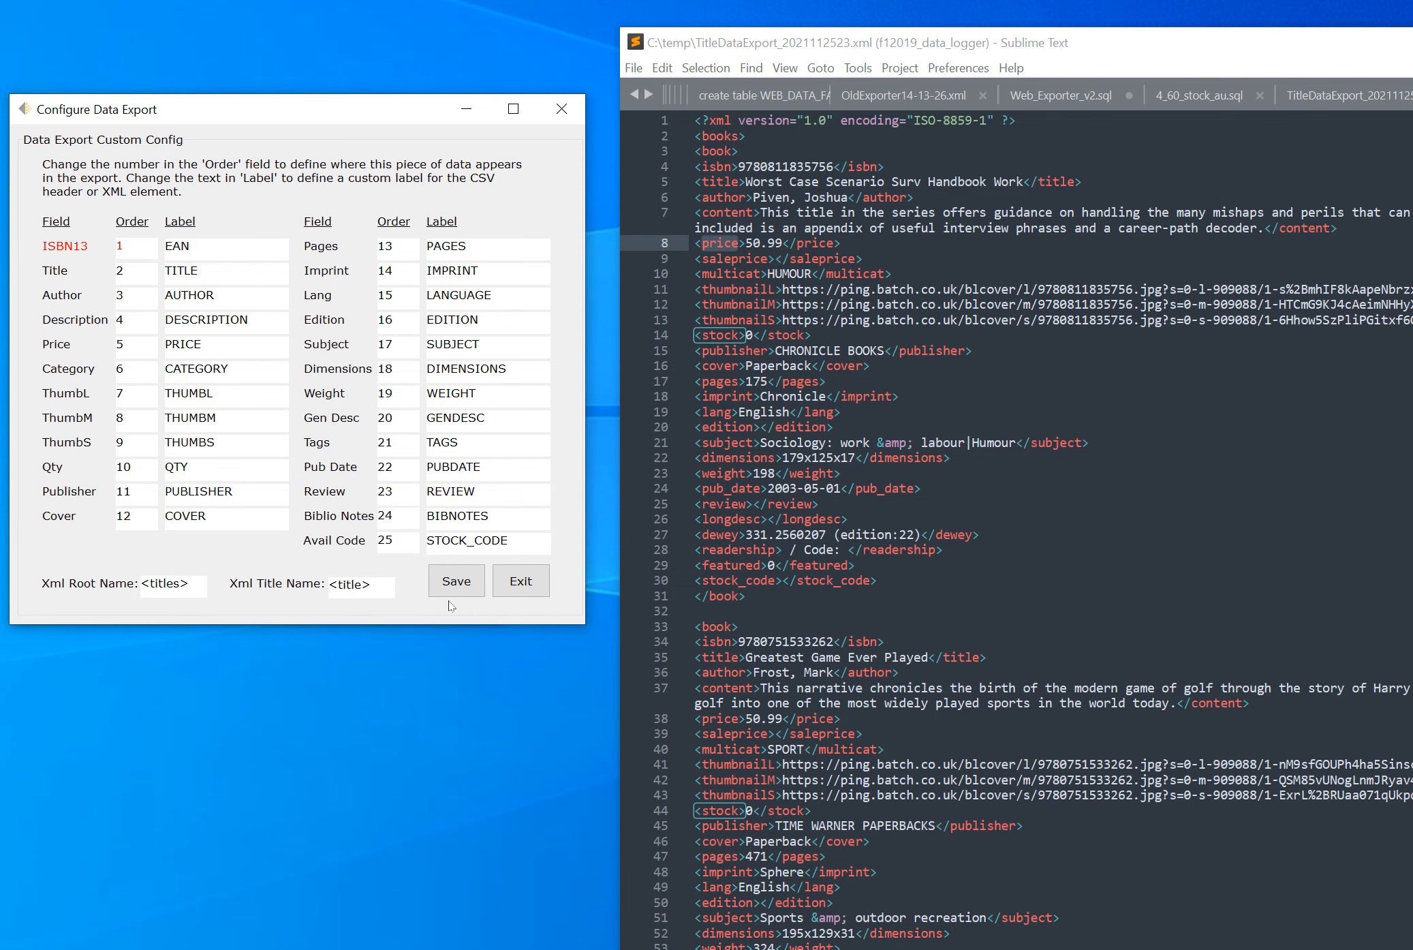
pyautogui.click(465, 583)
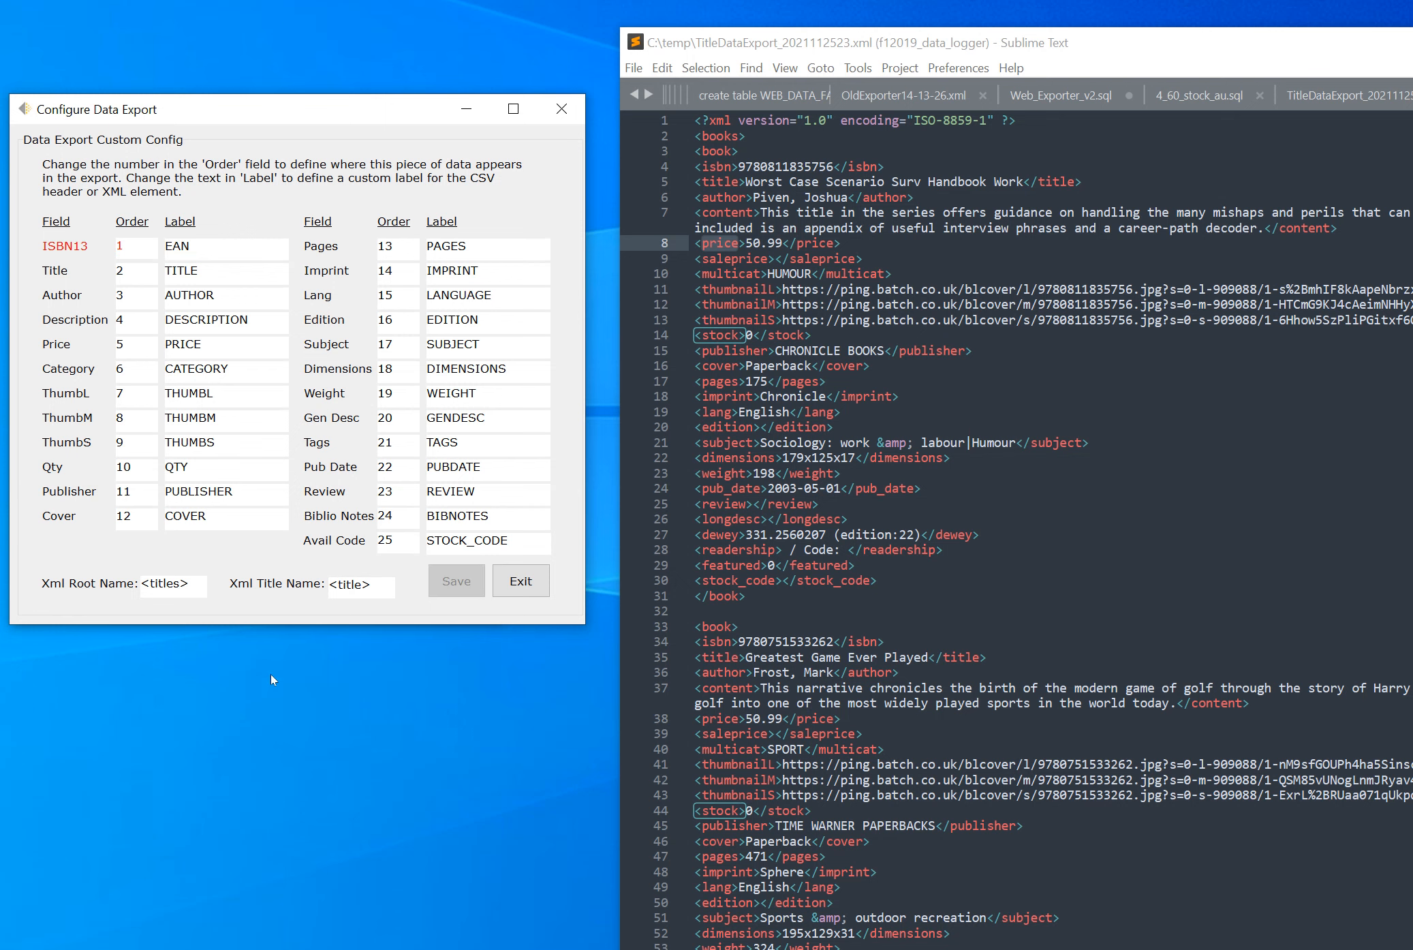
pyautogui.click(522, 582)
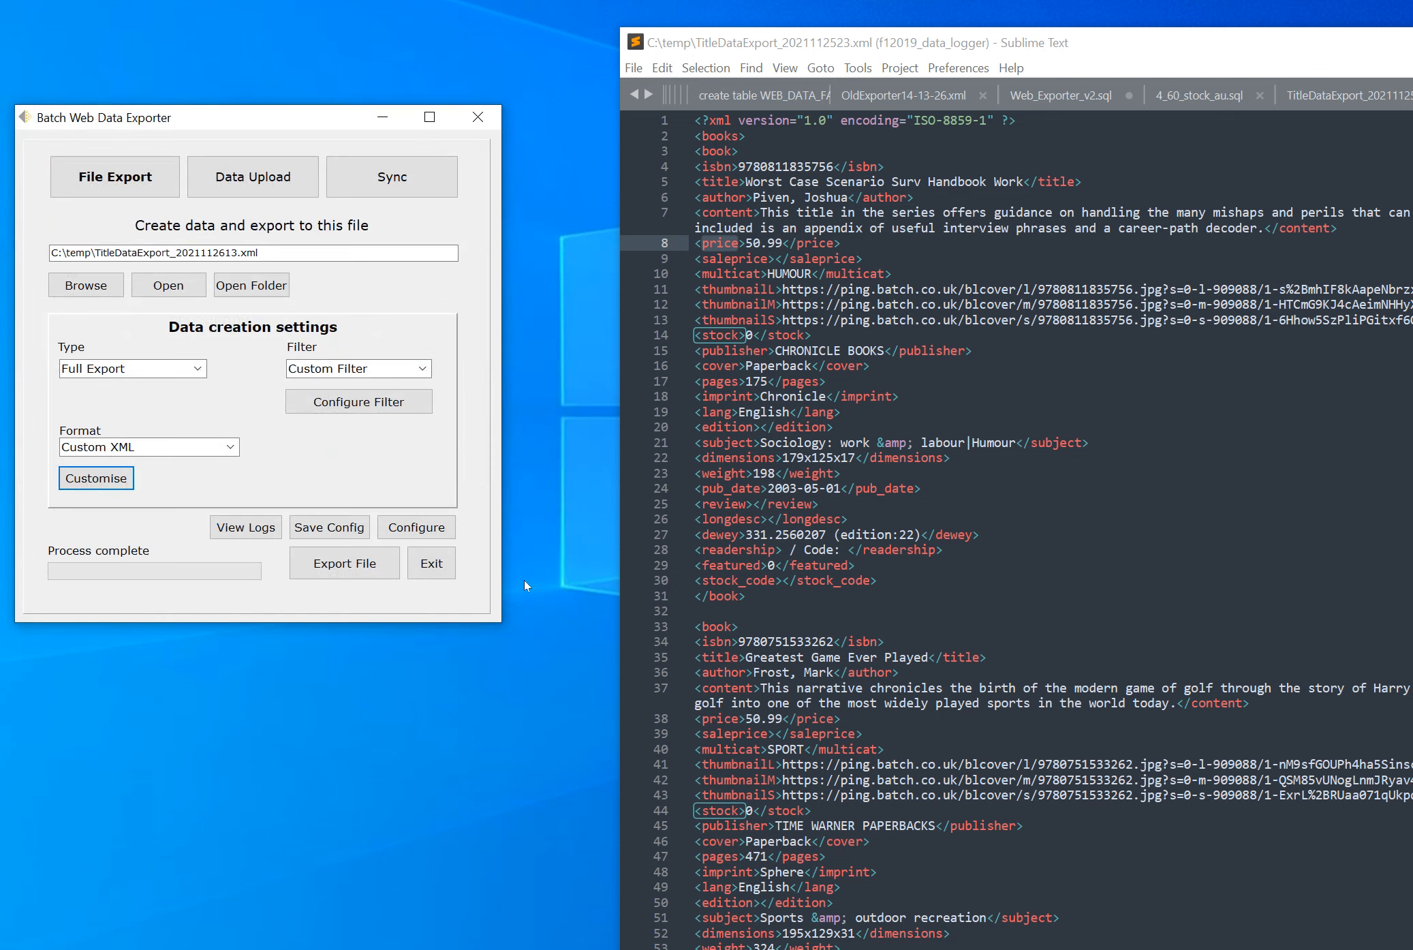
# Export the titles to the Custom XML file, overwriting the existing TitleDataExport_2021112613.xml, and open the exported file.
pyautogui.click(351, 564)
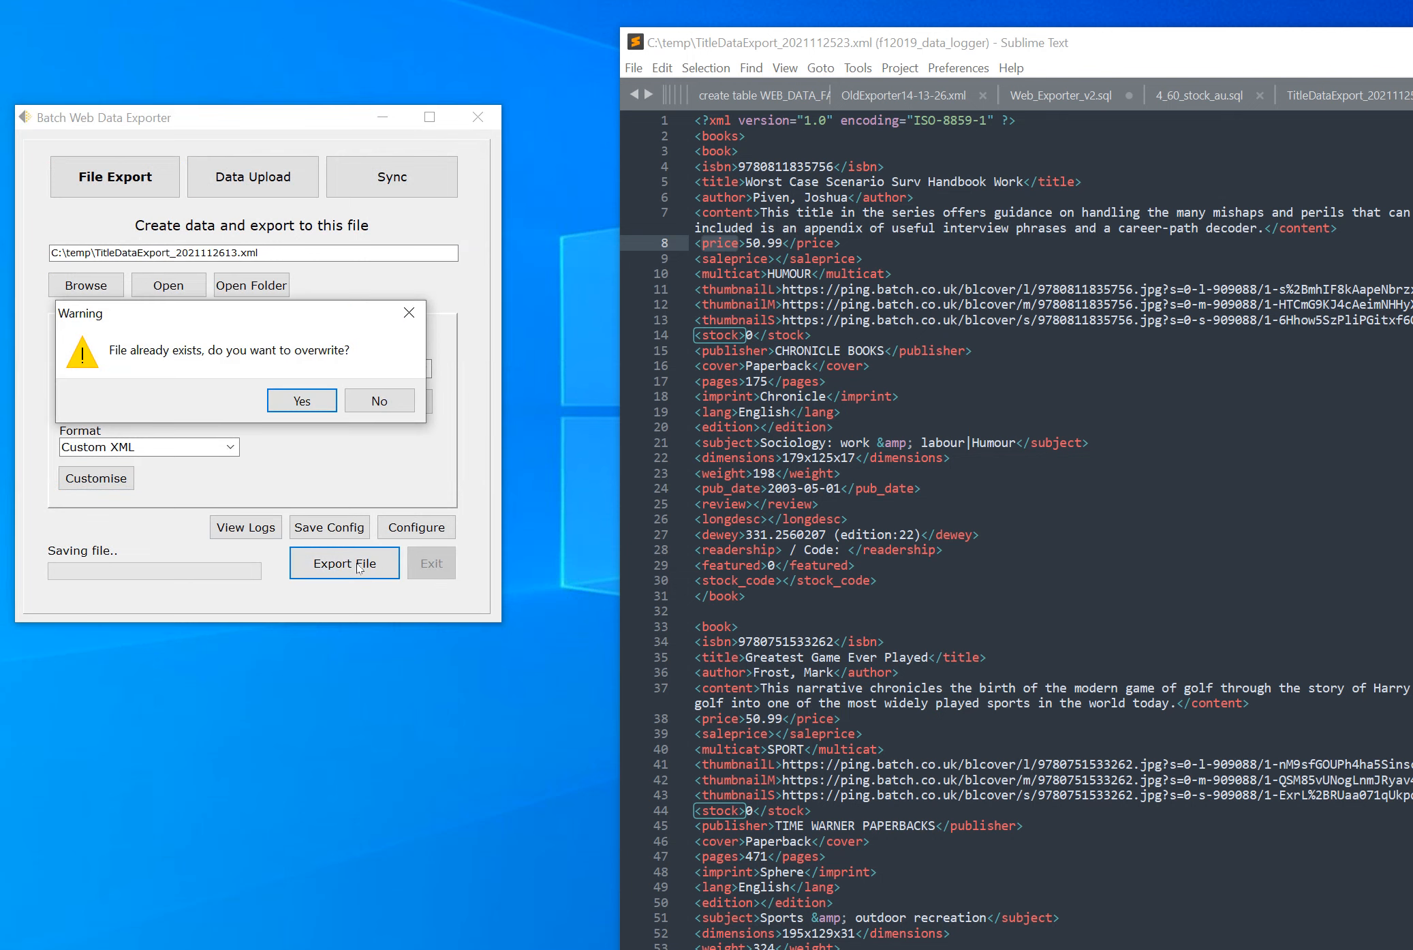
pyautogui.click(311, 404)
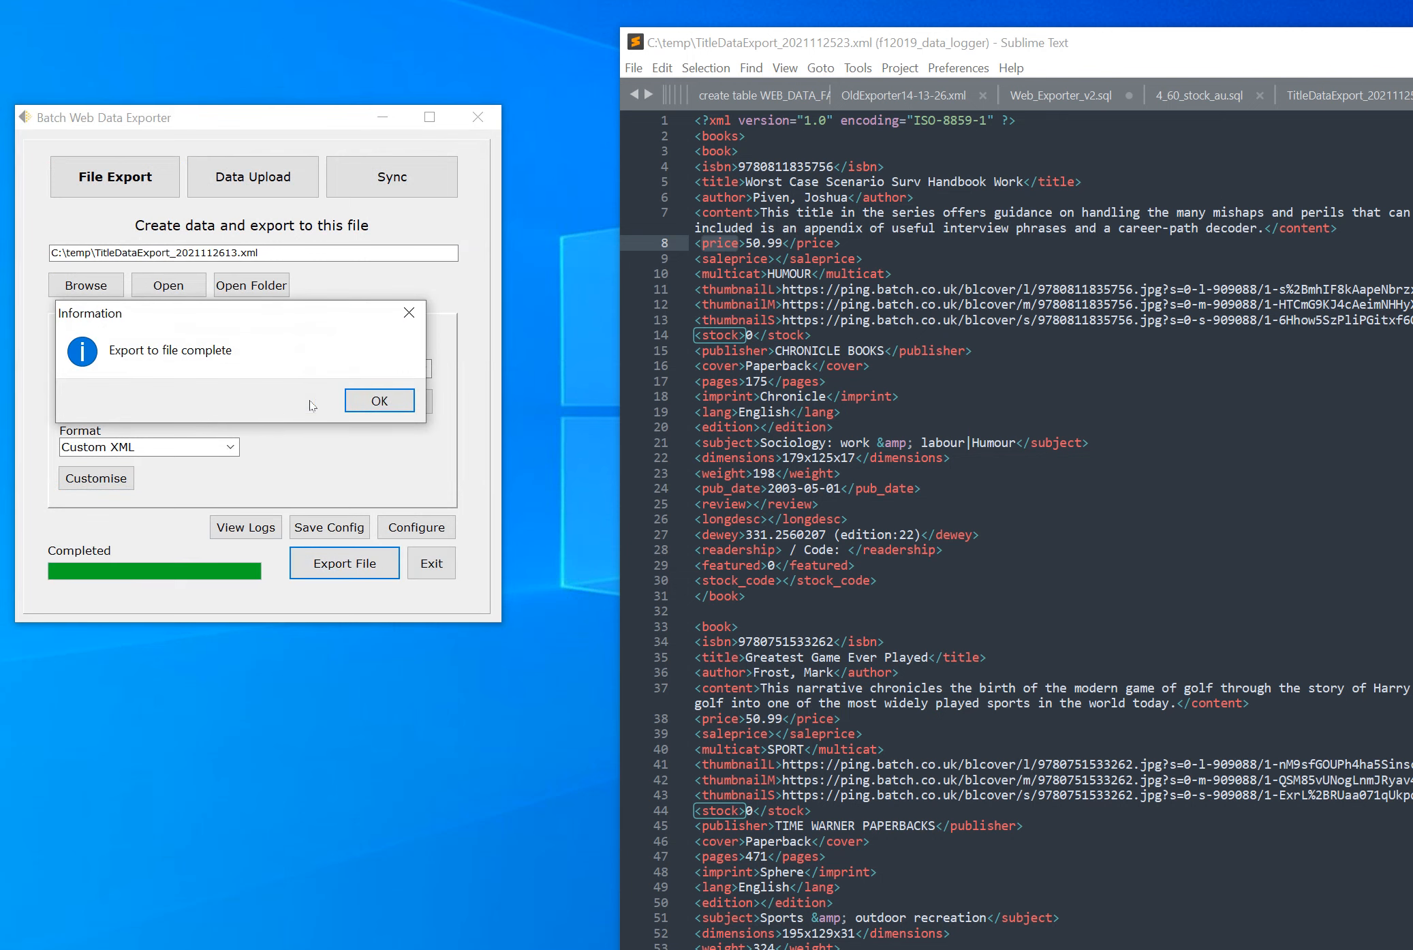
pyautogui.click(386, 404)
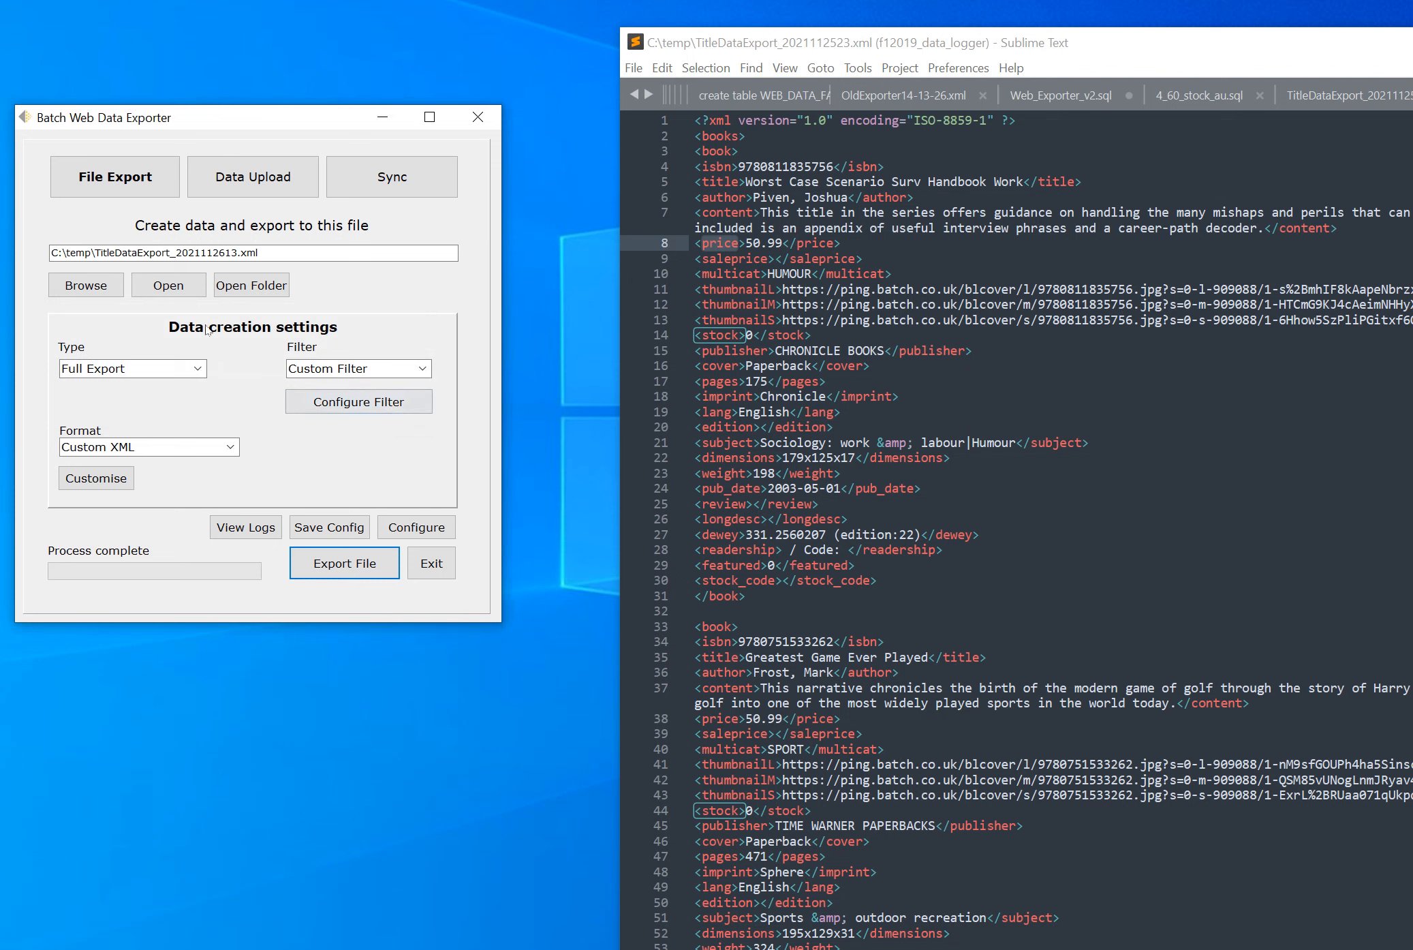
pyautogui.click(168, 287)
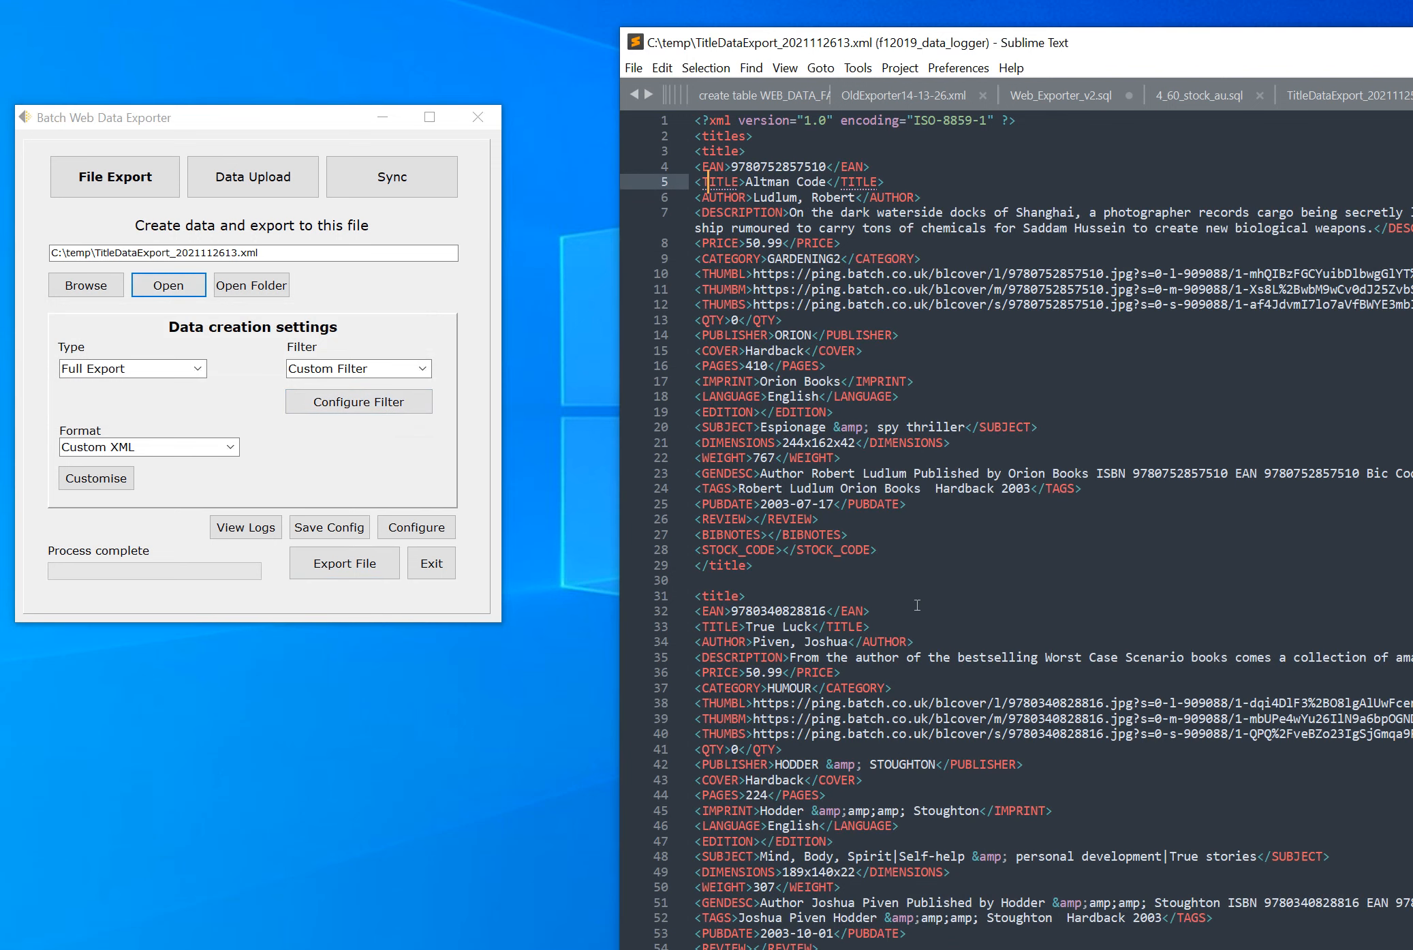
# Check the root, title record and EAN element names in the exported XML against the custom configuration.
pyautogui.click(730, 197)
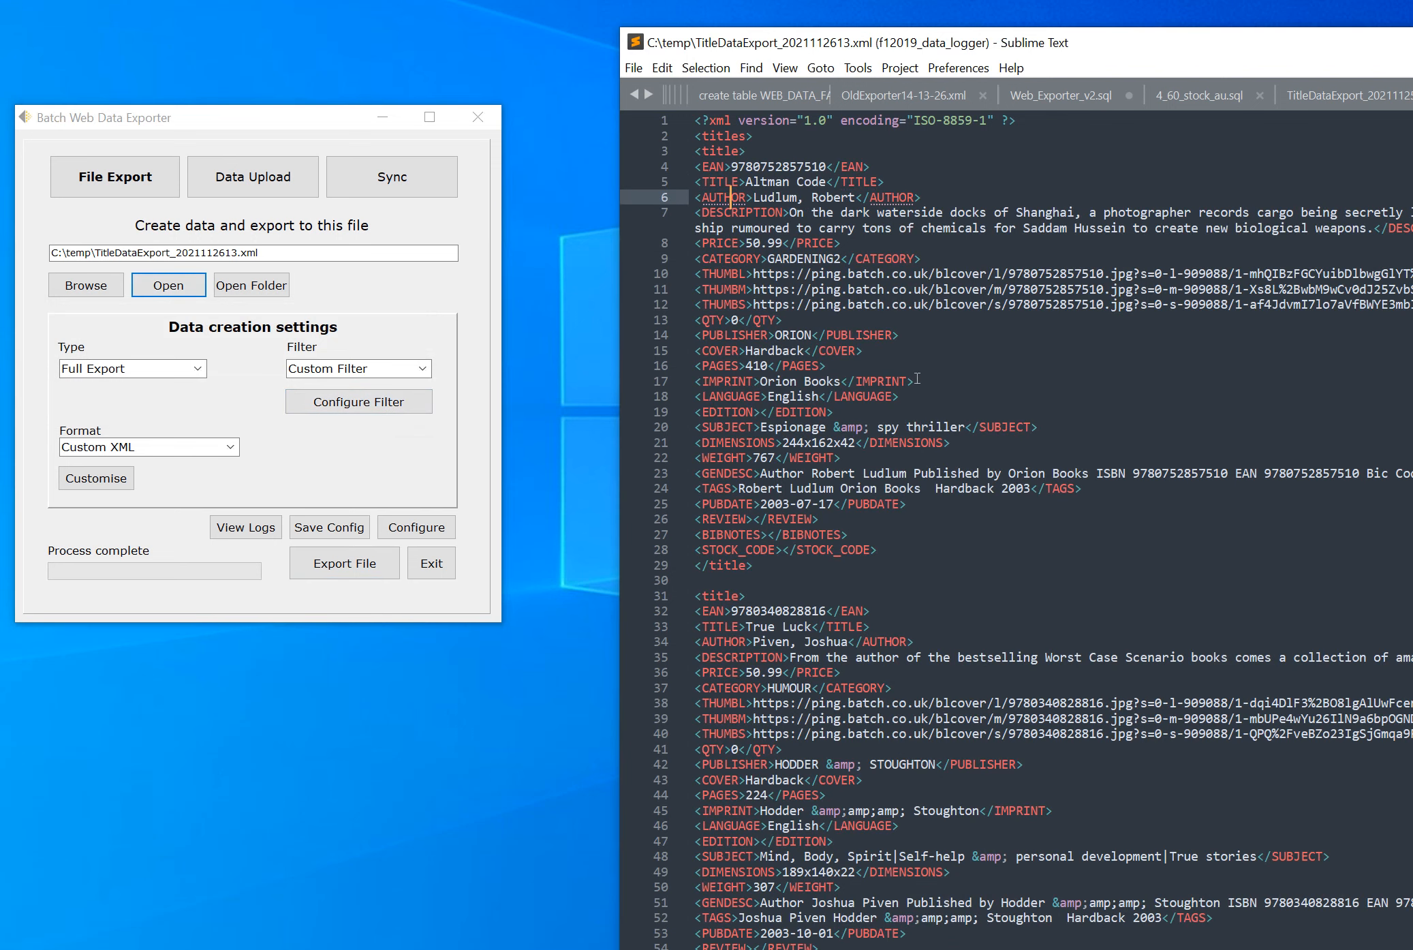
pyautogui.click(977, 190)
pyautogui.doubleClick(723, 136)
pyautogui.moveTo(780, 135); pyautogui.dragTo(688, 148)
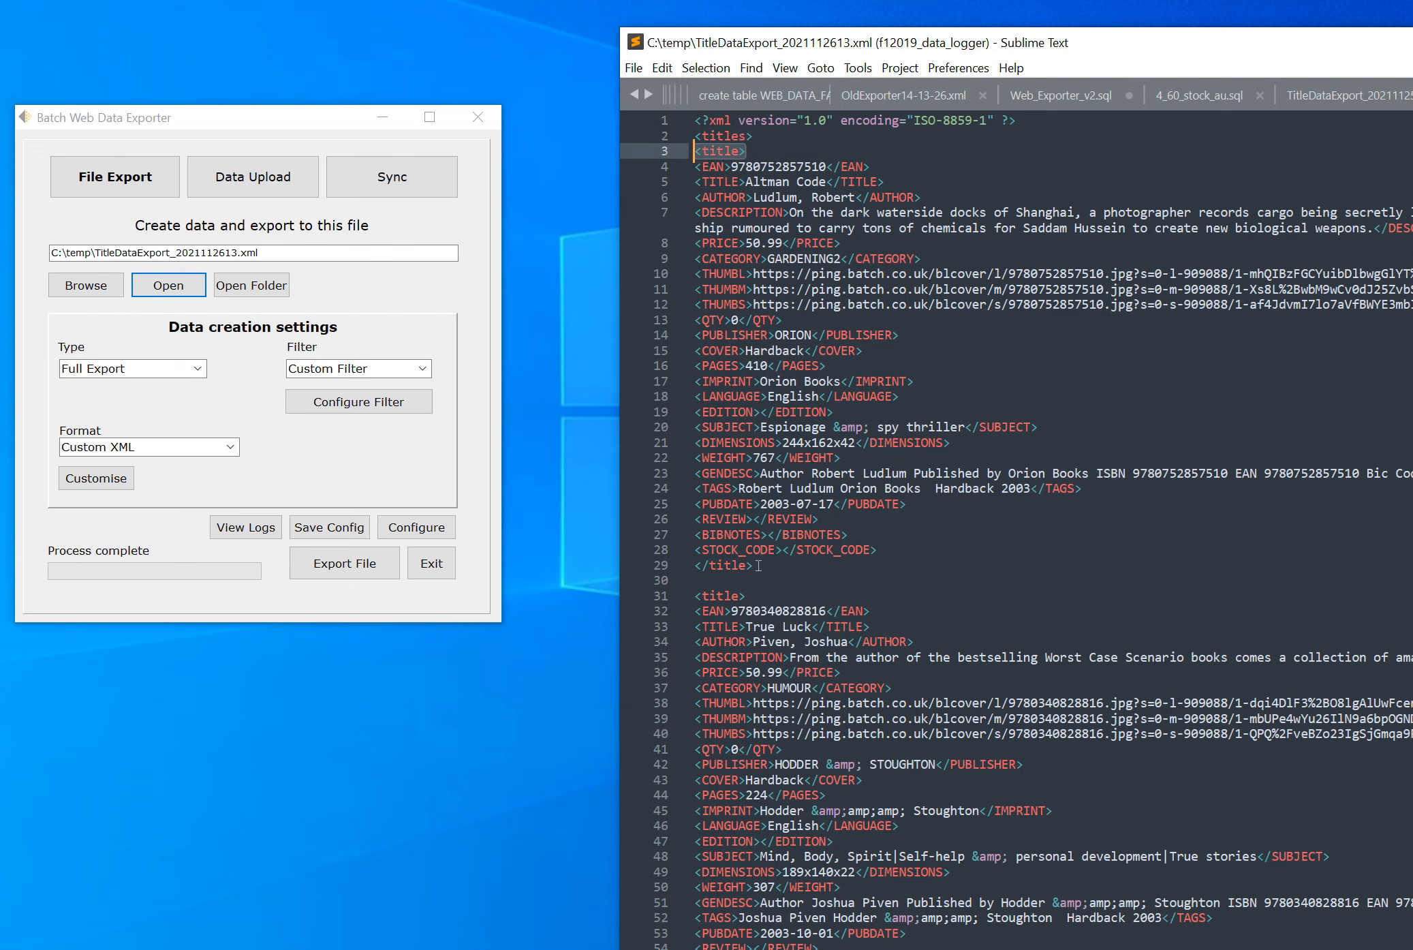
pyautogui.moveTo(758, 565); pyautogui.dragTo(694, 565)
pyautogui.doubleClick(720, 151)
pyautogui.doubleClick(719, 166)
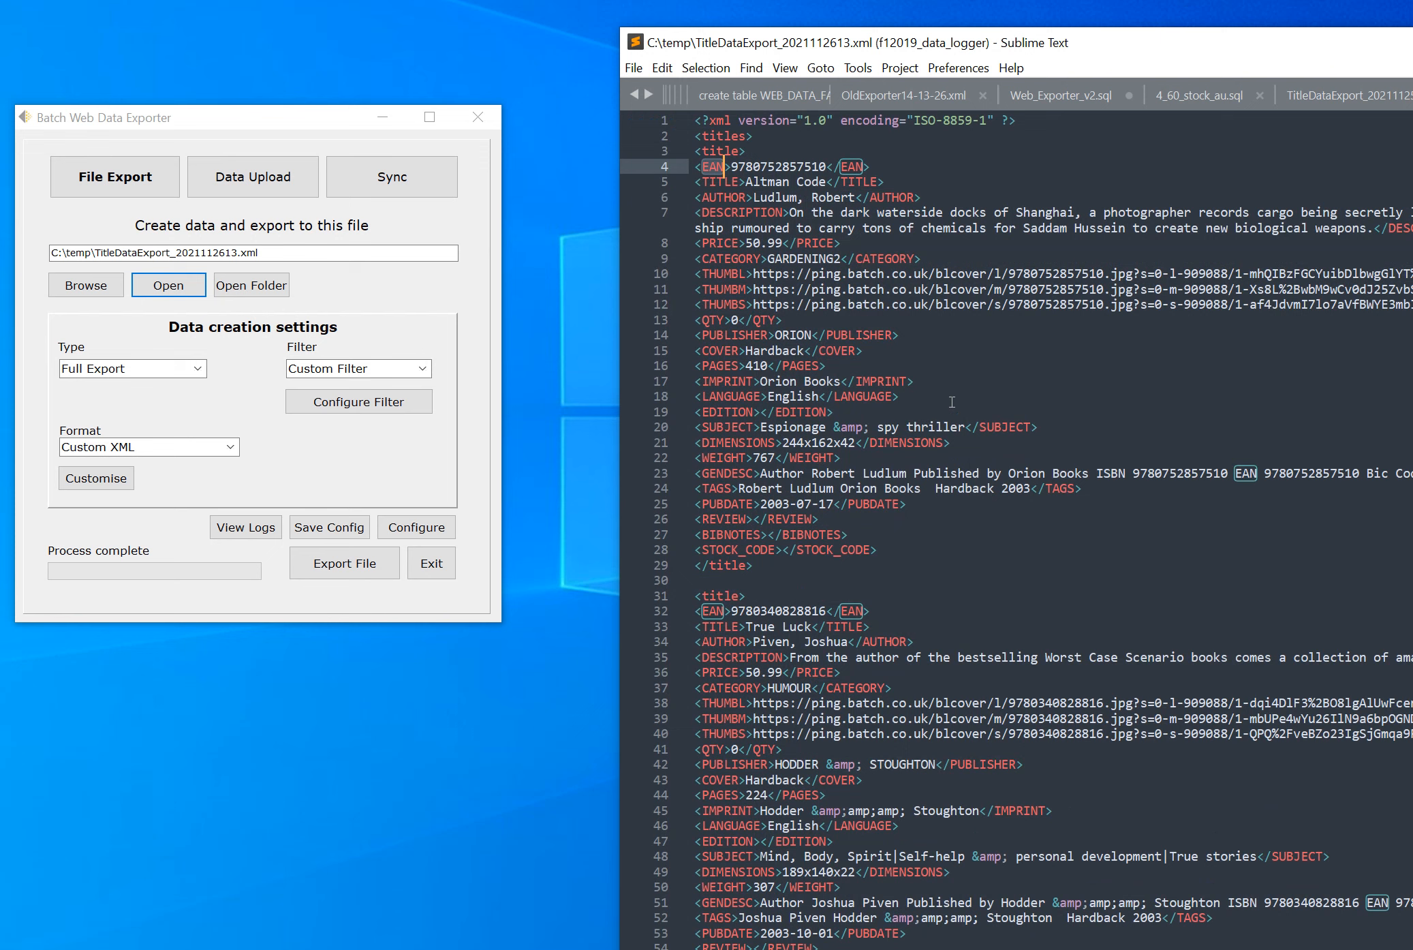
pyautogui.click(111, 482)
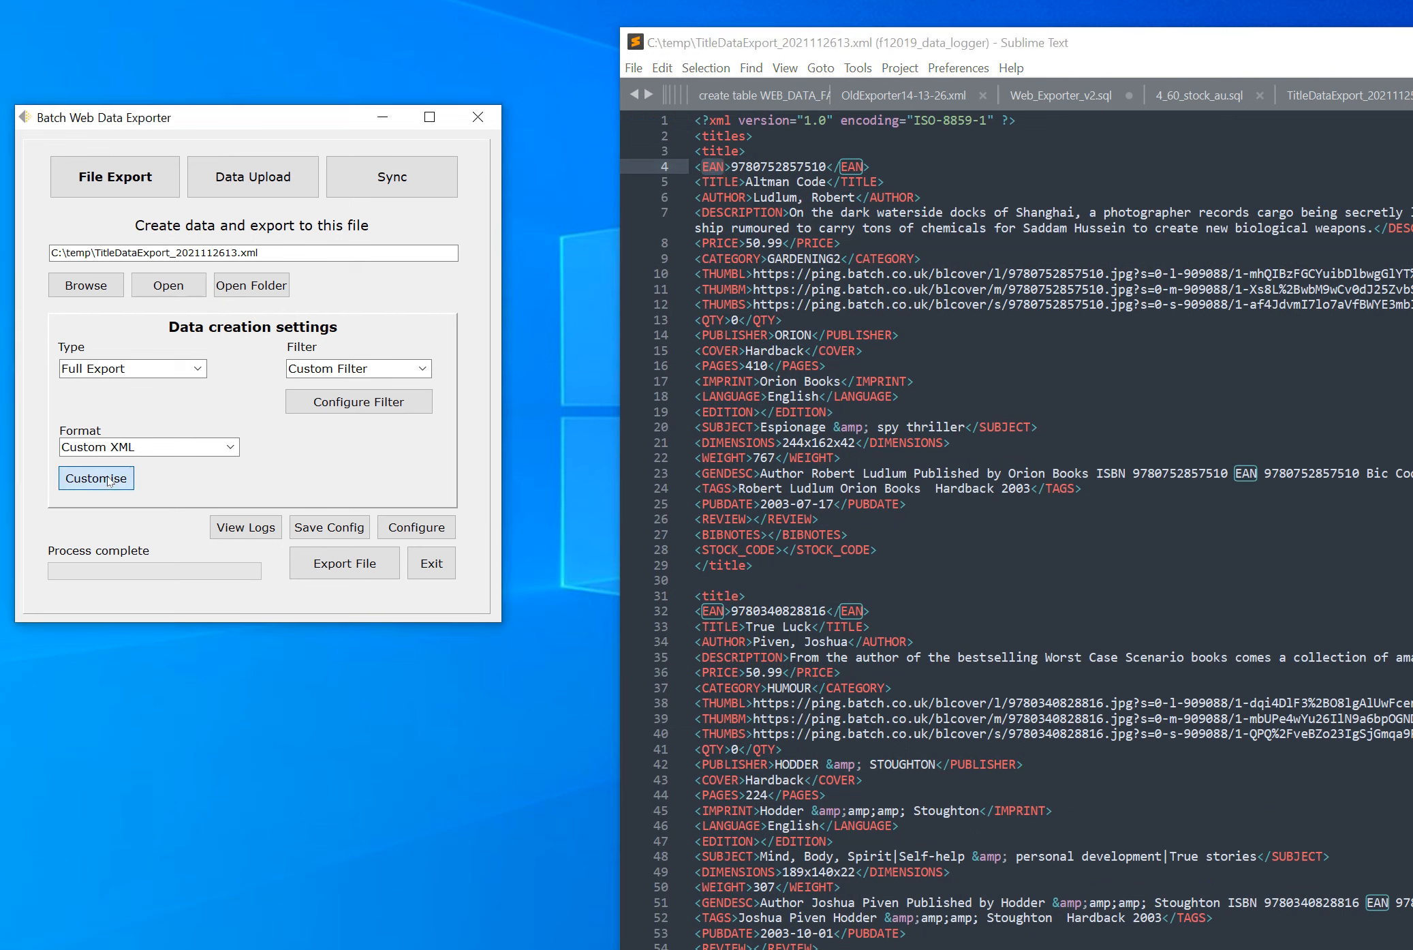
pyautogui.click(473, 583)
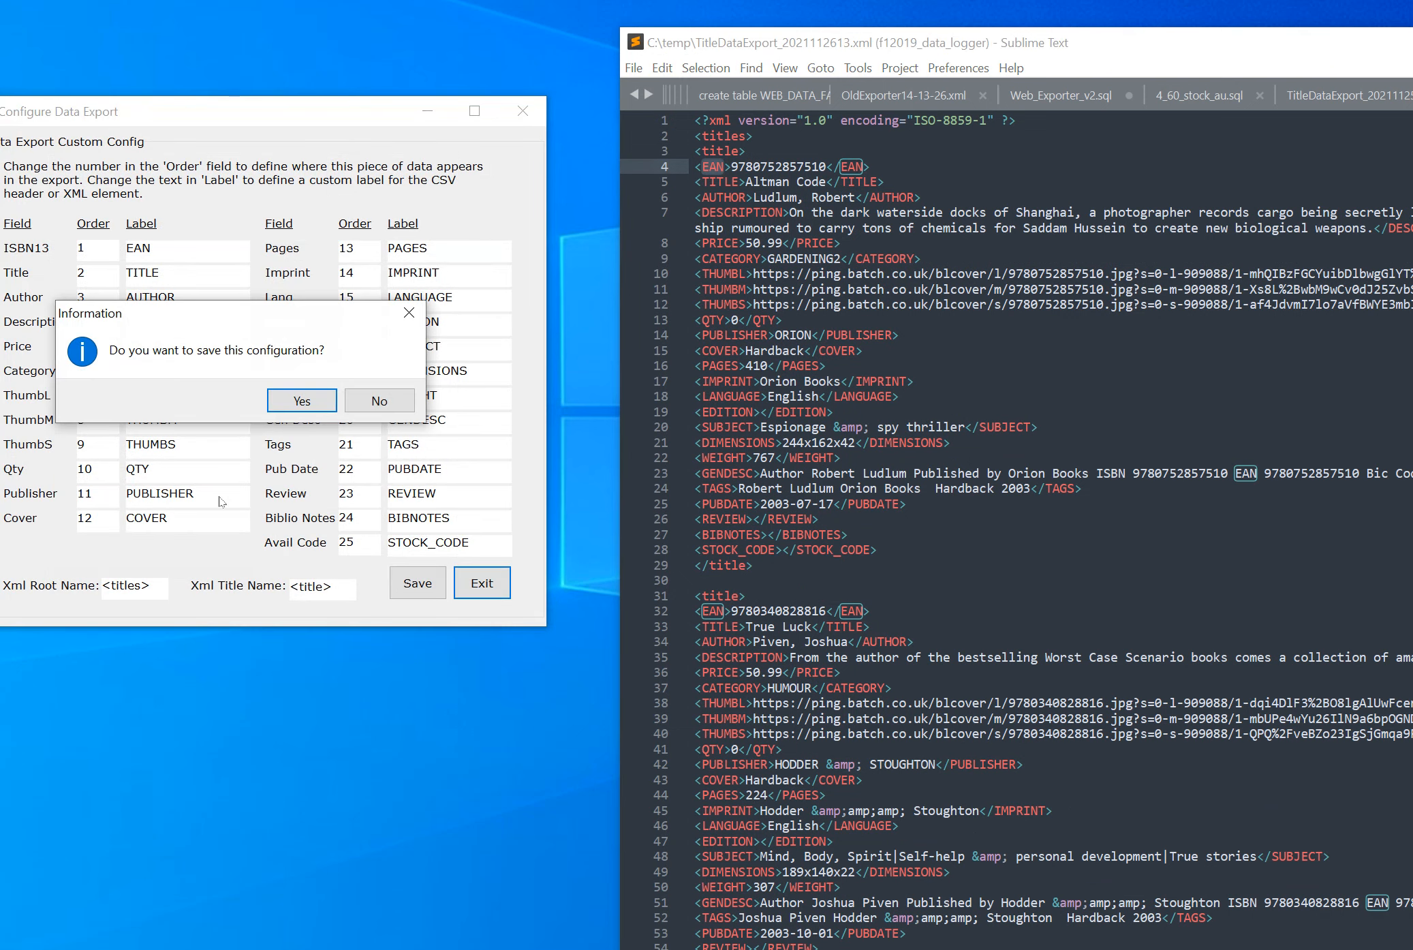
pyautogui.click(310, 417)
# Change the export format to Custom CSV and open its customisation settings.
pyautogui.click(204, 447)
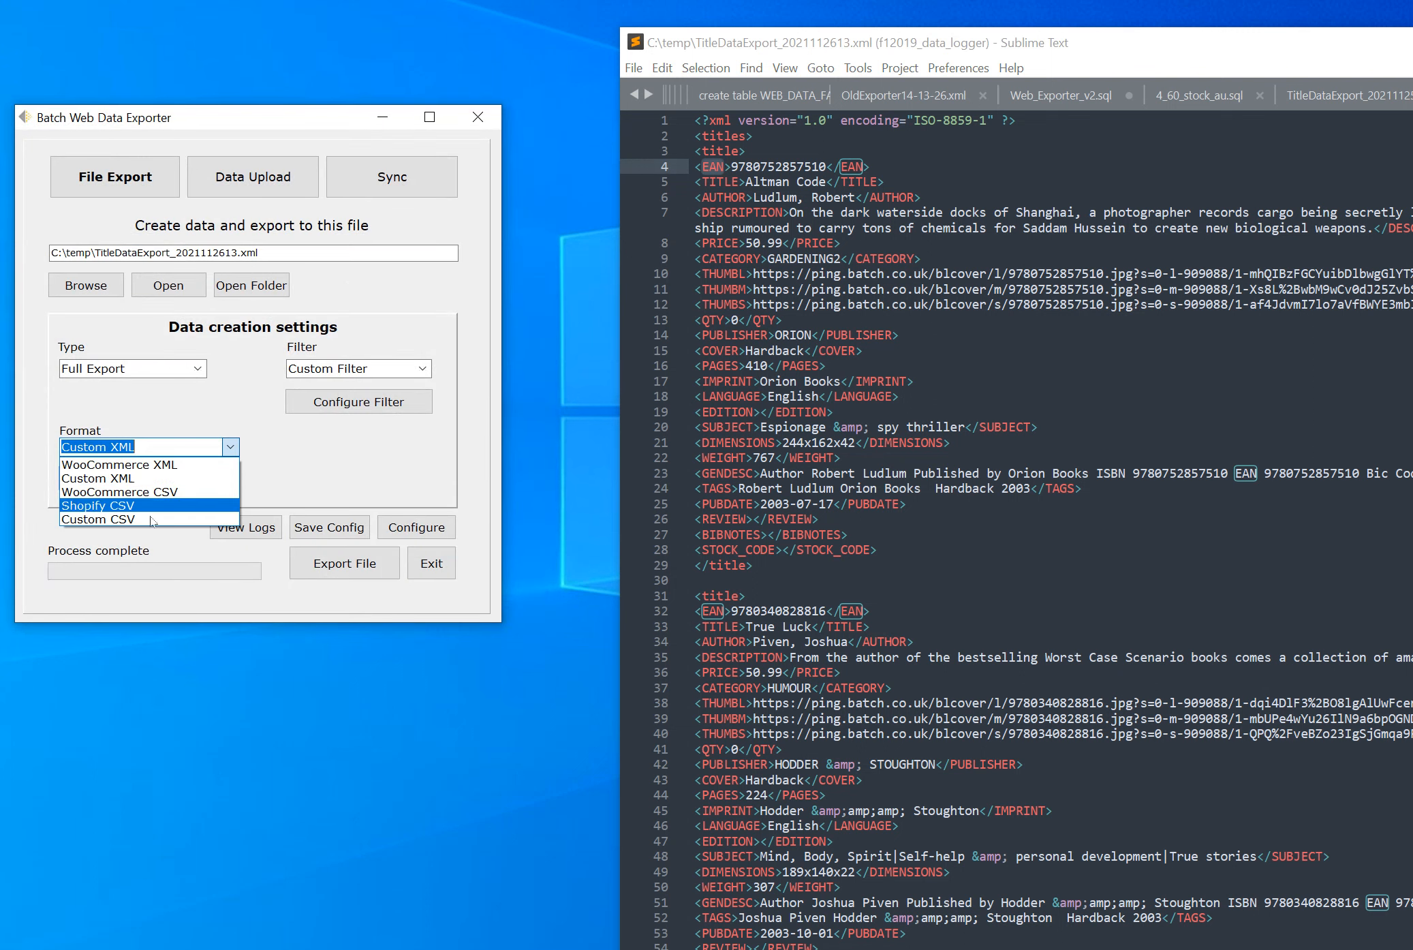
pyautogui.click(144, 520)
pyautogui.click(121, 477)
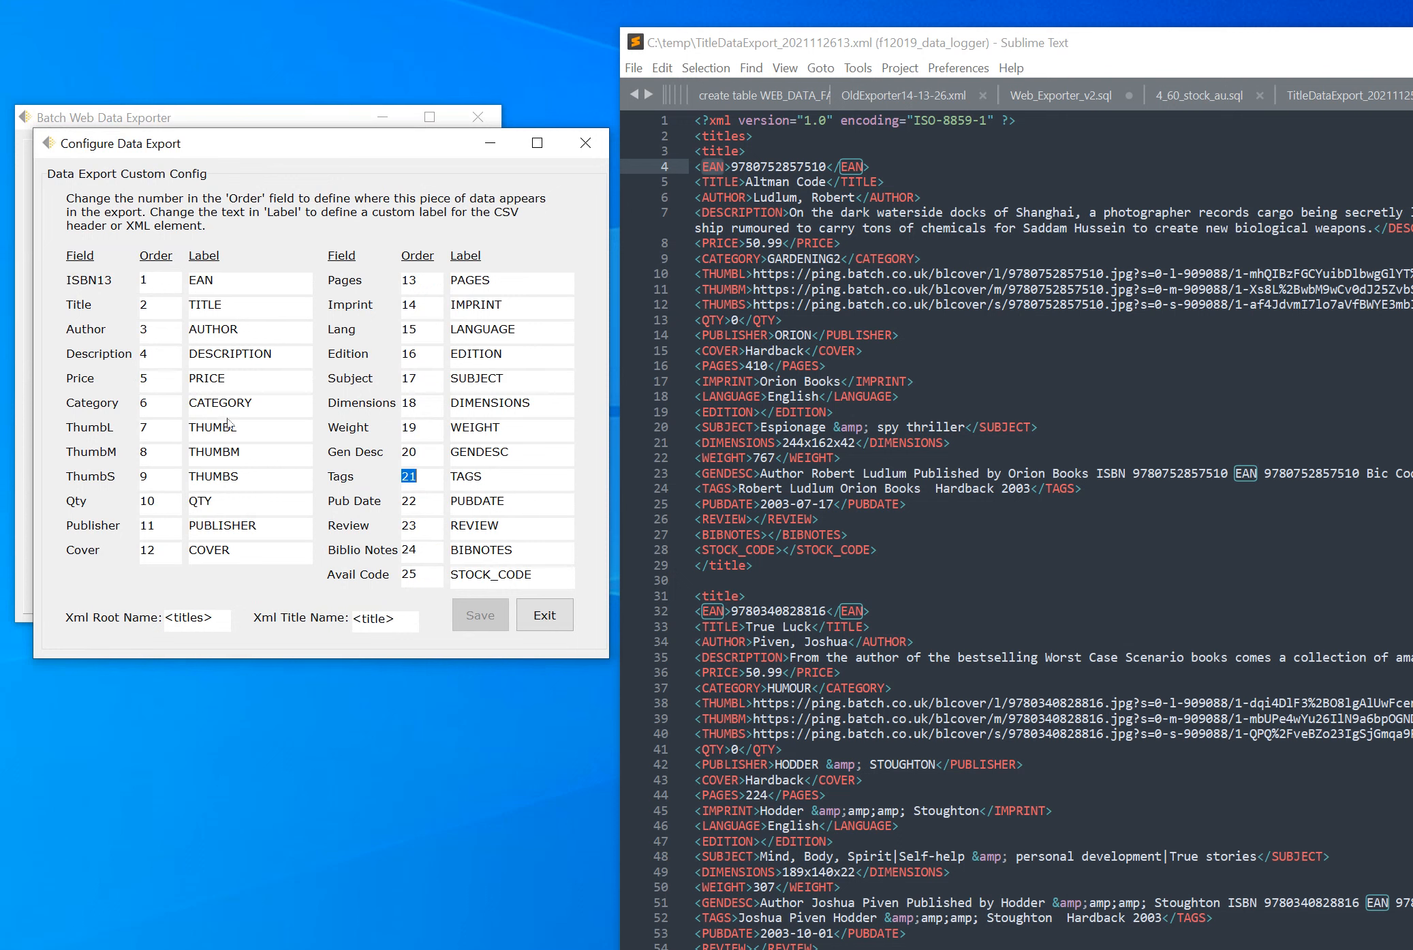
# Set the Title field's order number to 1, then save the custom export configuration and close it.
pyautogui.click(146, 303)
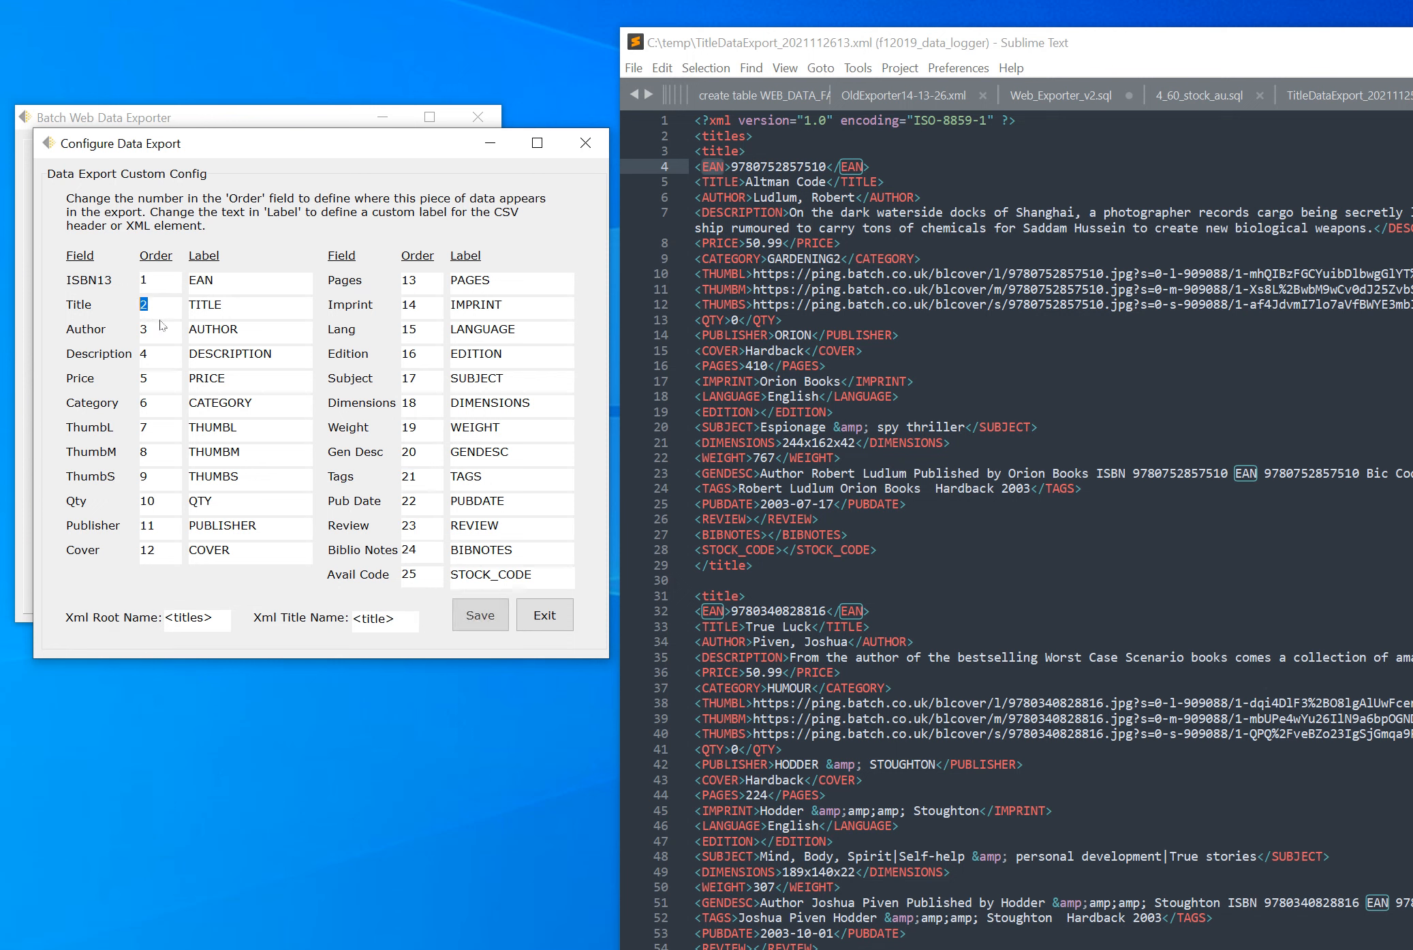
pyautogui.write('1')
pyautogui.click(168, 335)
pyautogui.click(481, 616)
pyautogui.click(544, 615)
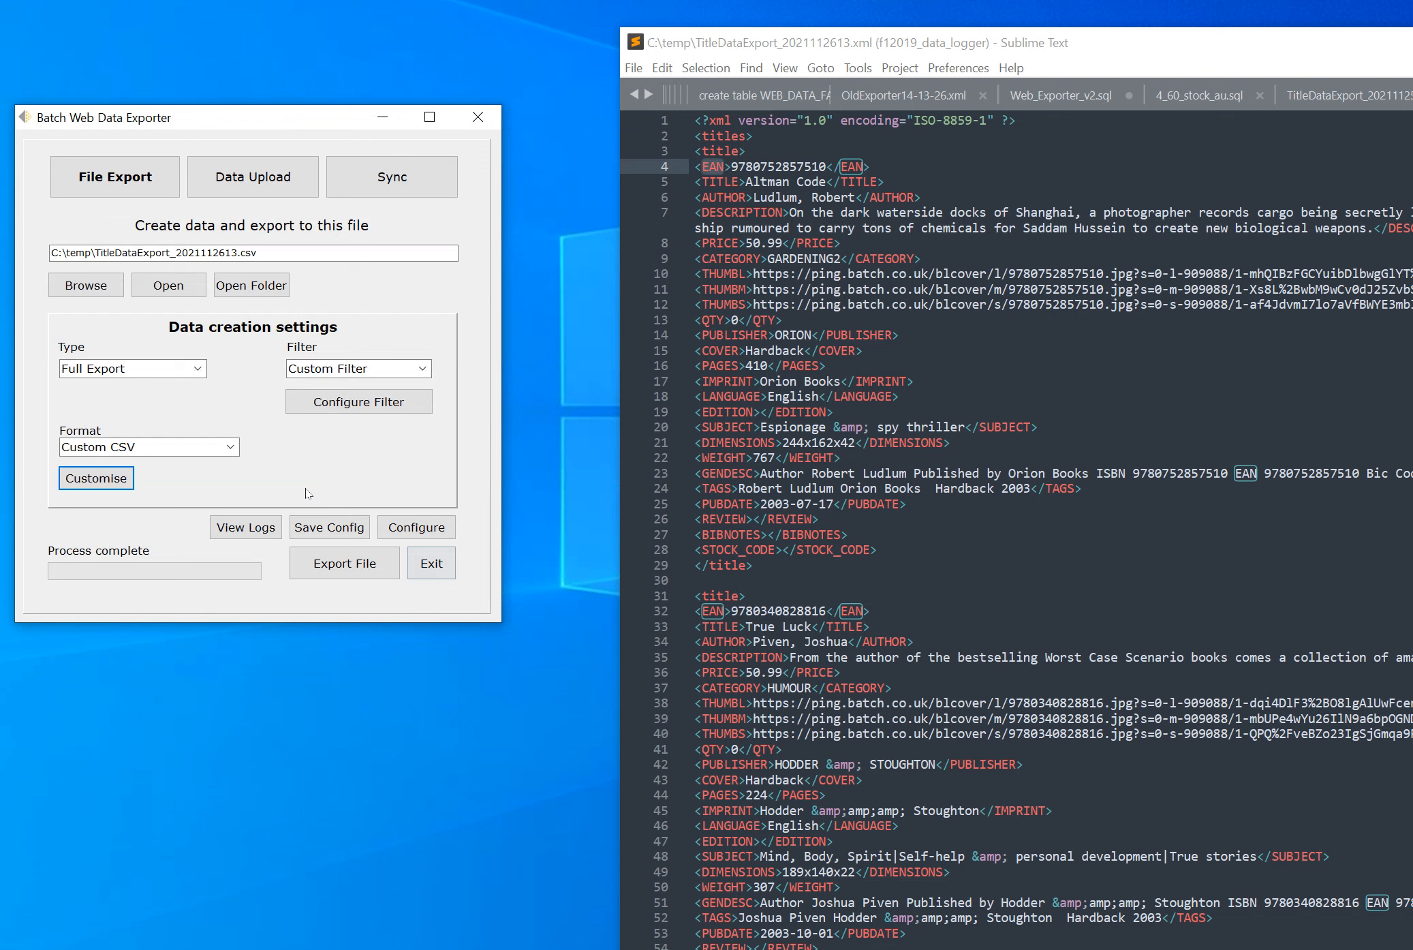
# Export the titles to the Custom CSV file, overwriting the existing TitleDataExport_2021112613.csv, and open the exported file.
pyautogui.click(366, 570)
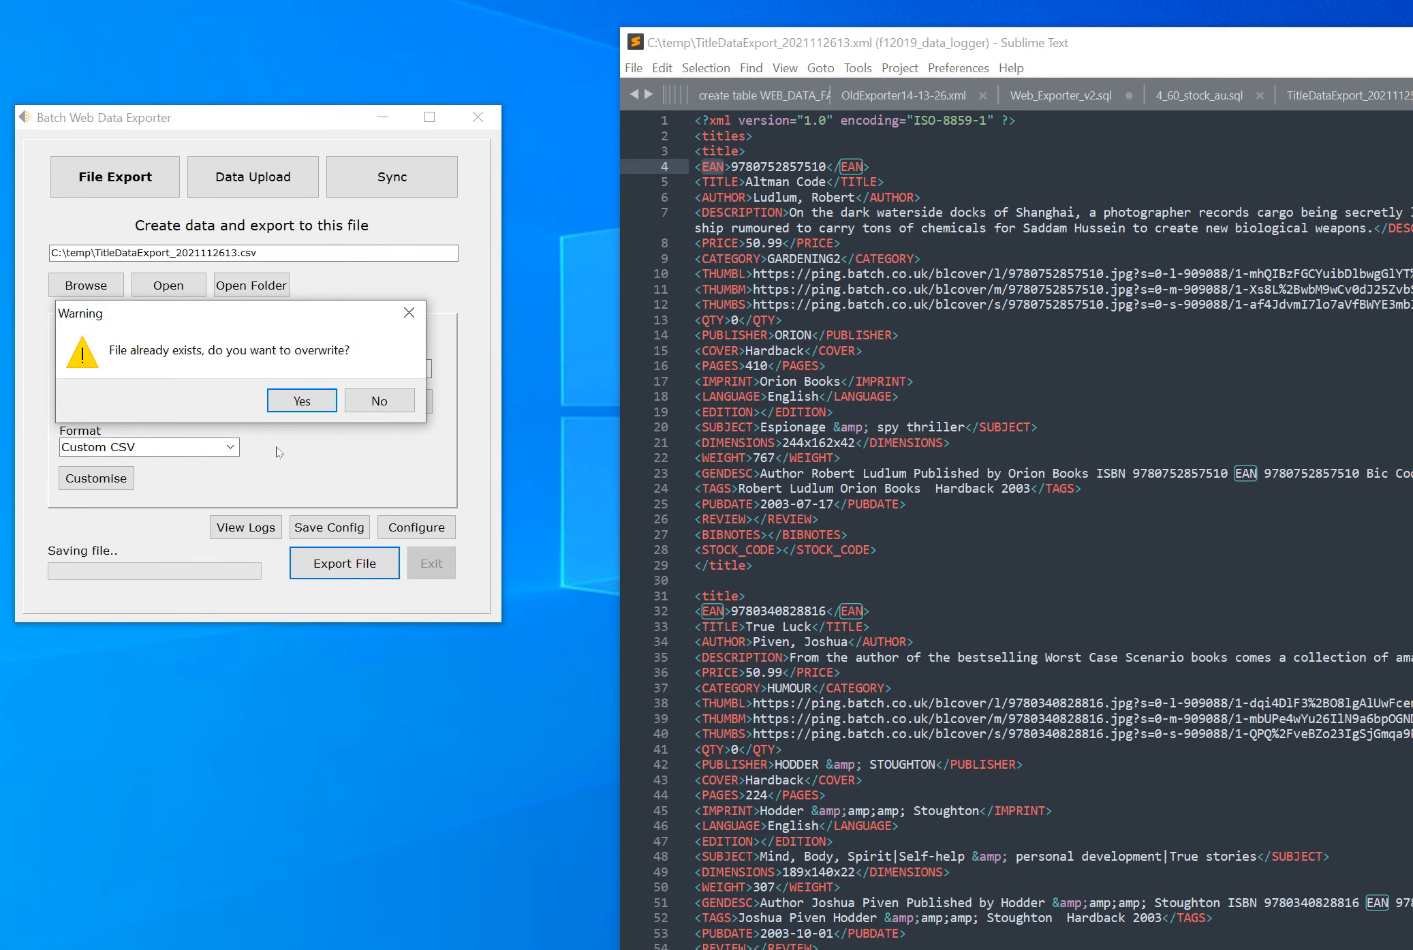
pyautogui.click(305, 401)
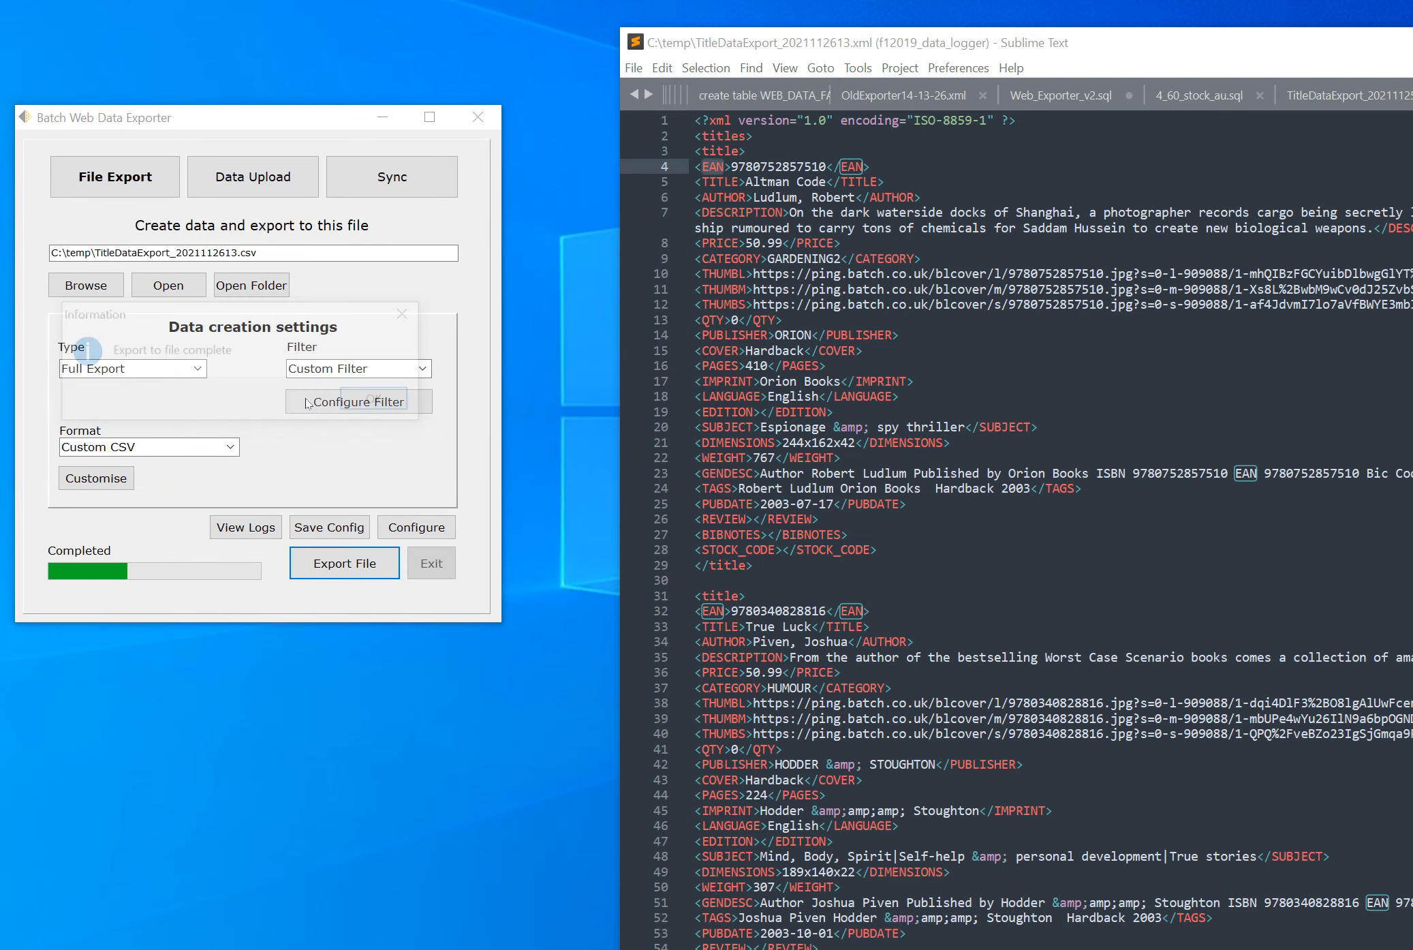
pyautogui.click(373, 401)
pyautogui.click(167, 288)
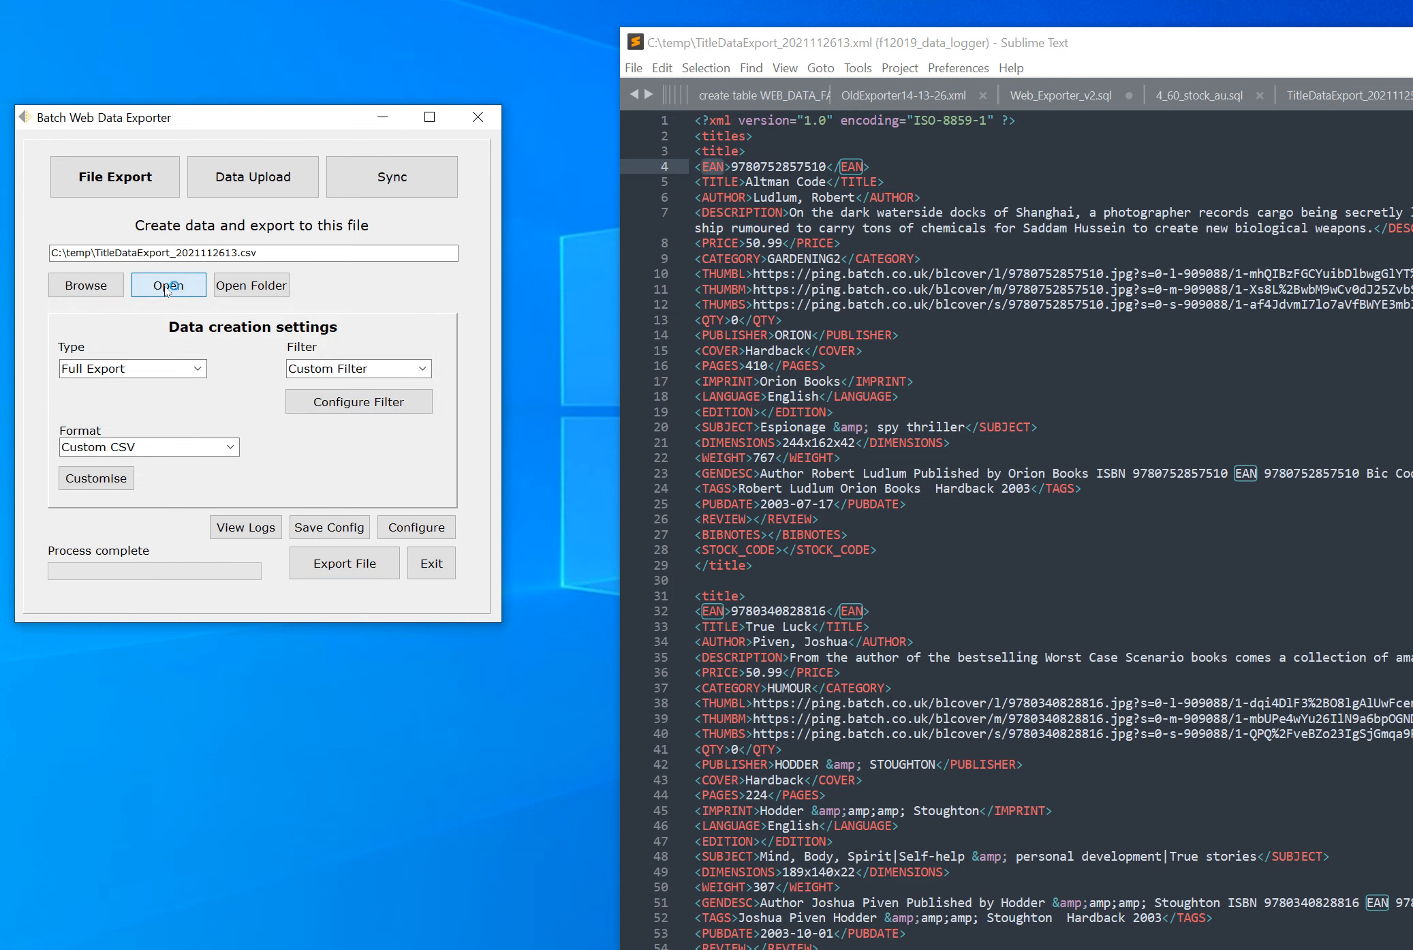
# Bring the start of the exported CSV into better view and check the order of its TITLE and EAN column headers.
pyautogui.moveTo(962, 43); pyautogui.dragTo(894, 45)
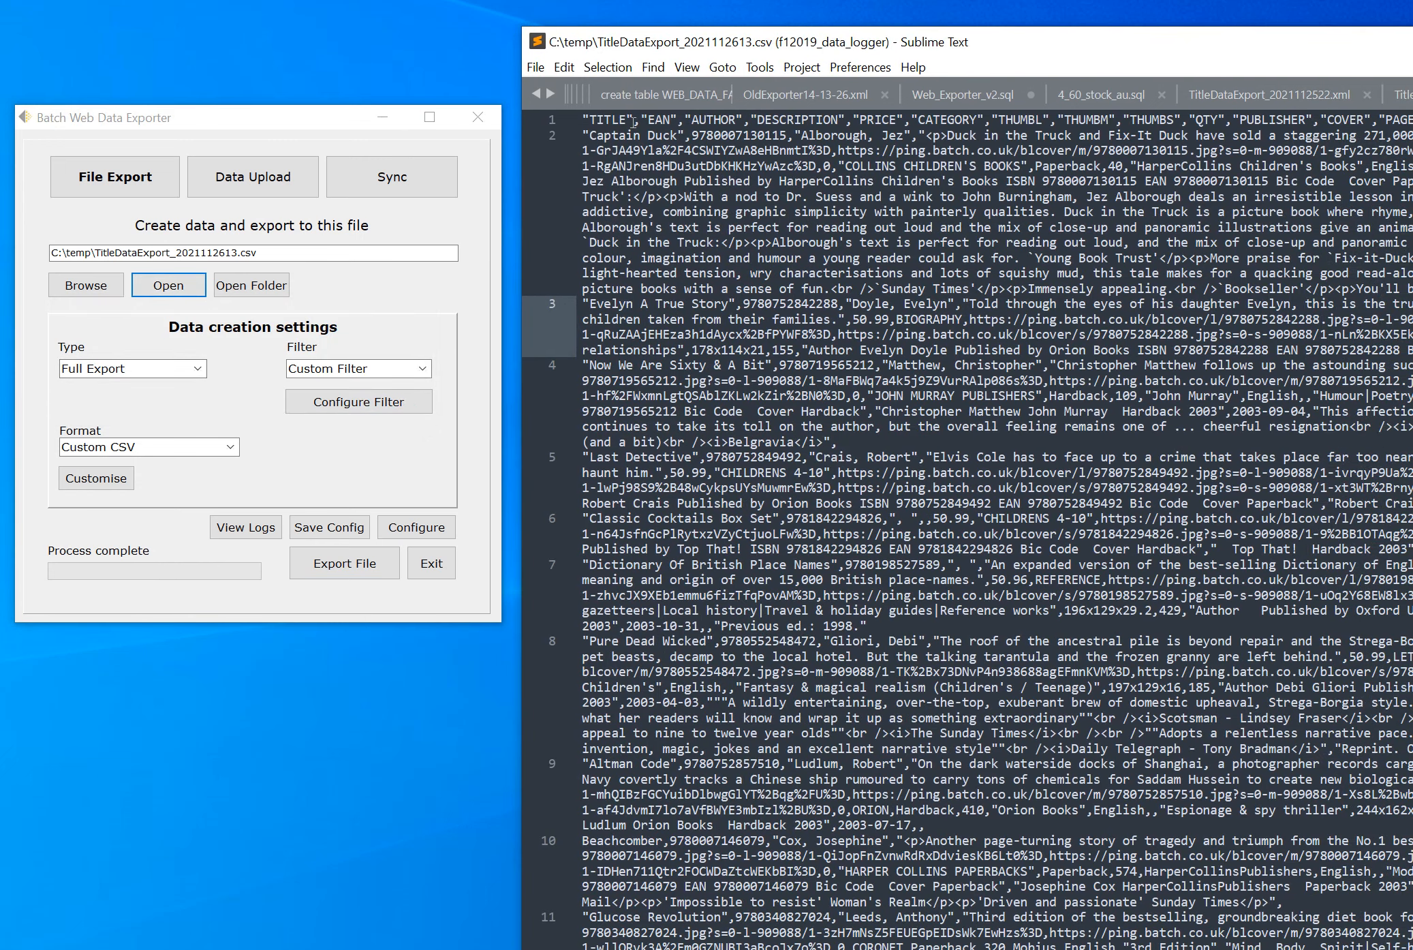
pyautogui.moveTo(632, 119); pyautogui.dragTo(582, 120)
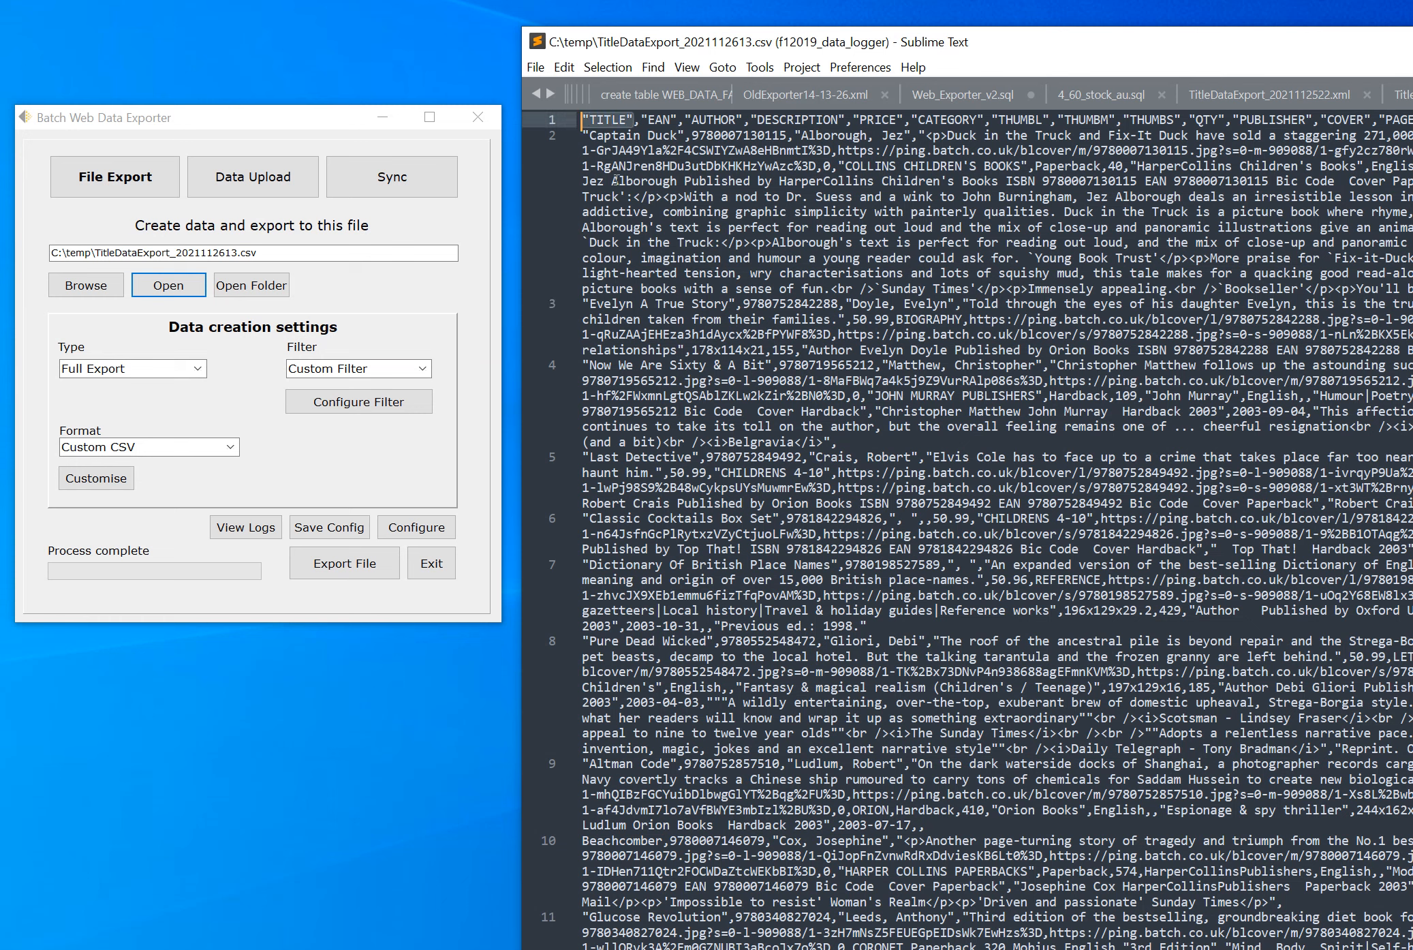
pyautogui.moveTo(680, 119); pyautogui.dragTo(640, 120)
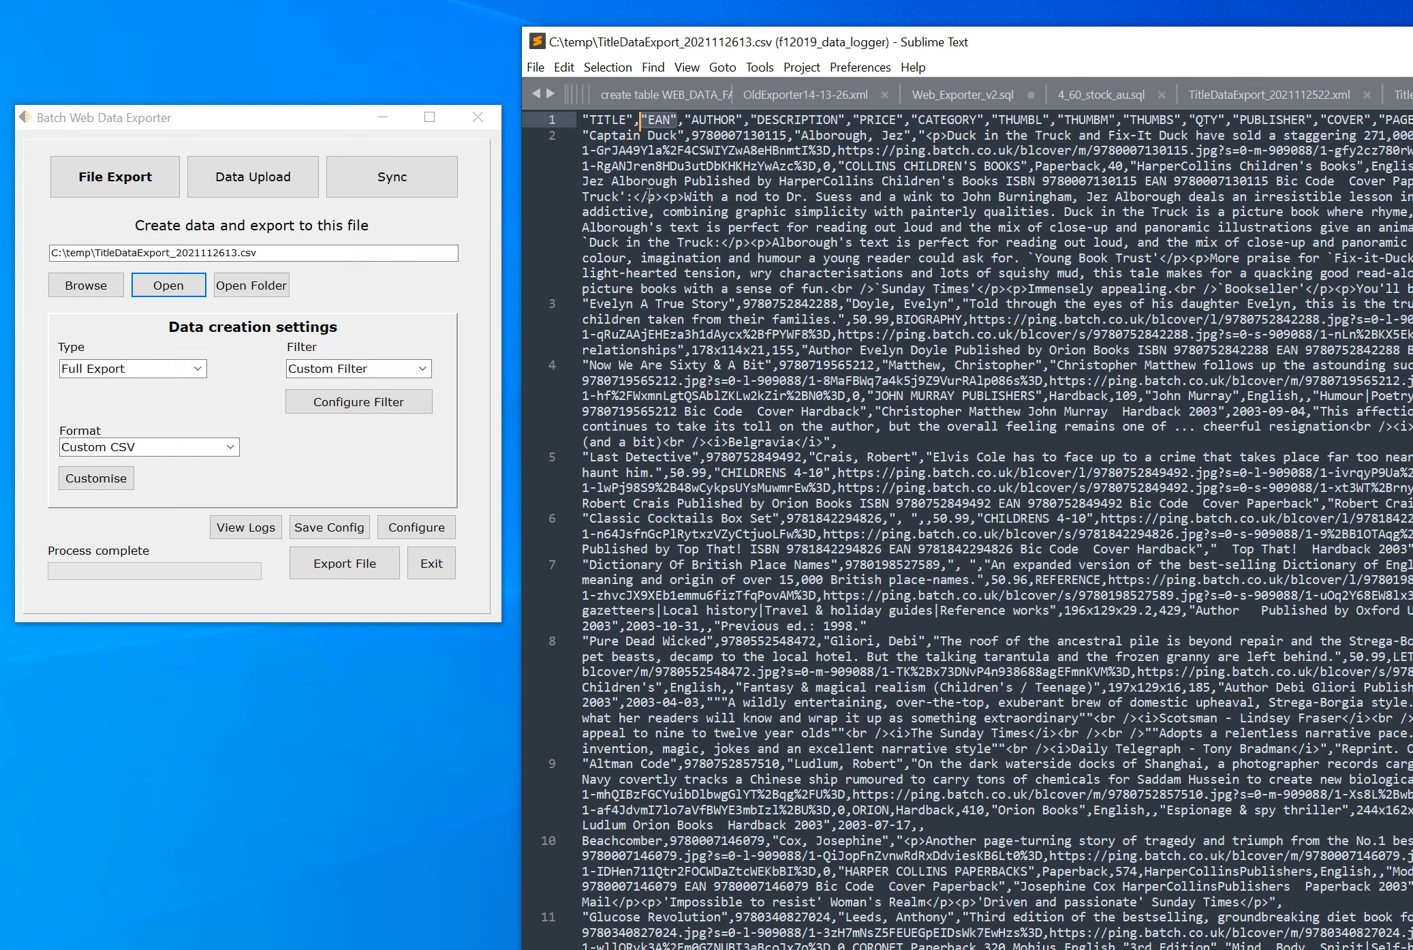
pyautogui.click(662, 120)
pyautogui.doubleClick(601, 119)
pyautogui.doubleClick(667, 120)
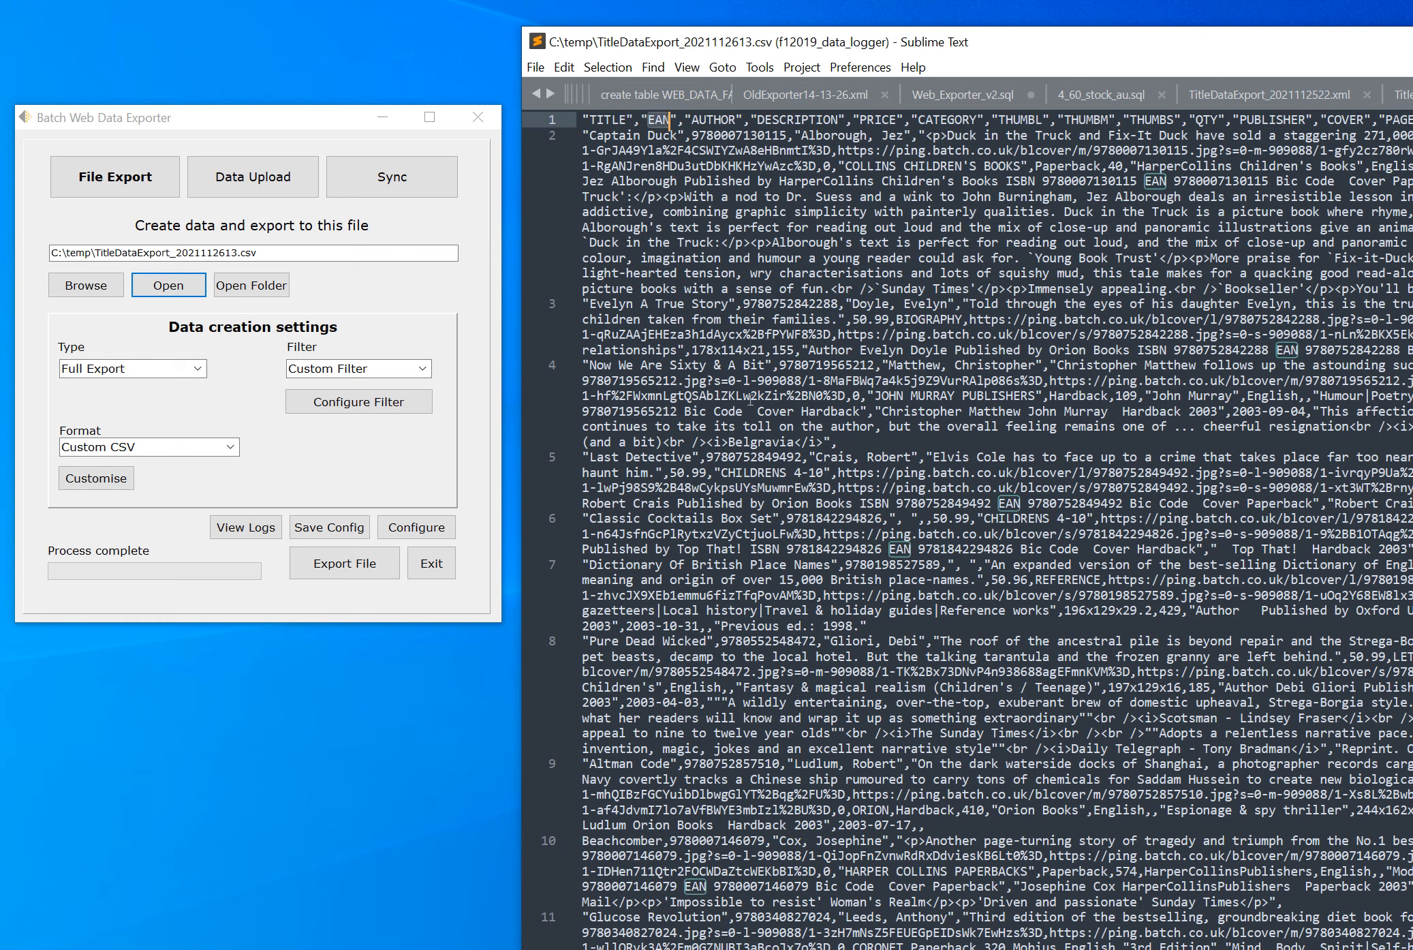
# Change the export format to WooCommerce XML.
pyautogui.click(231, 447)
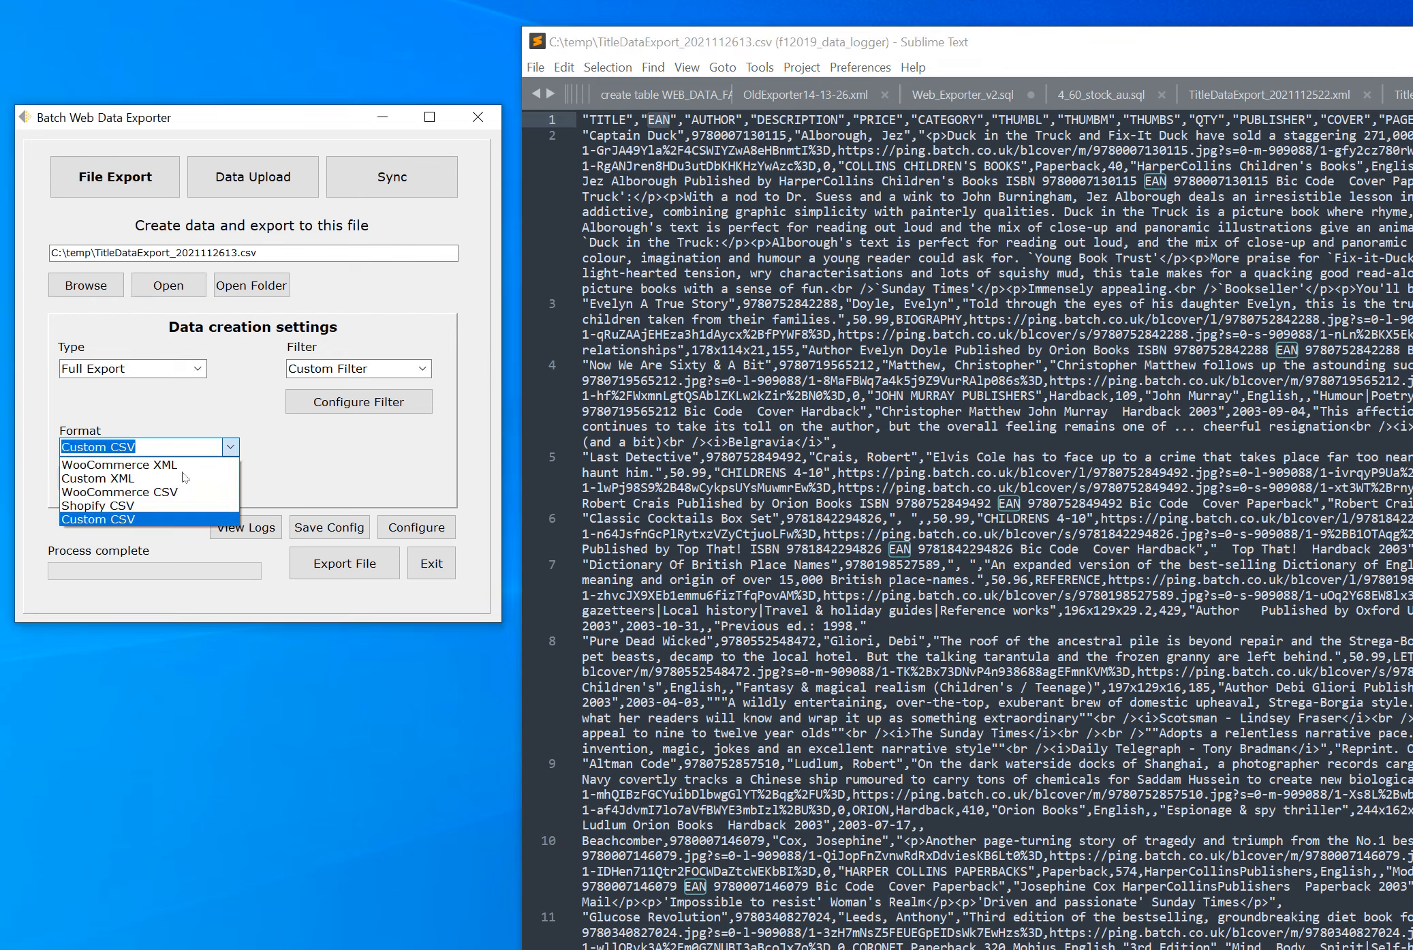
pyautogui.click(184, 467)
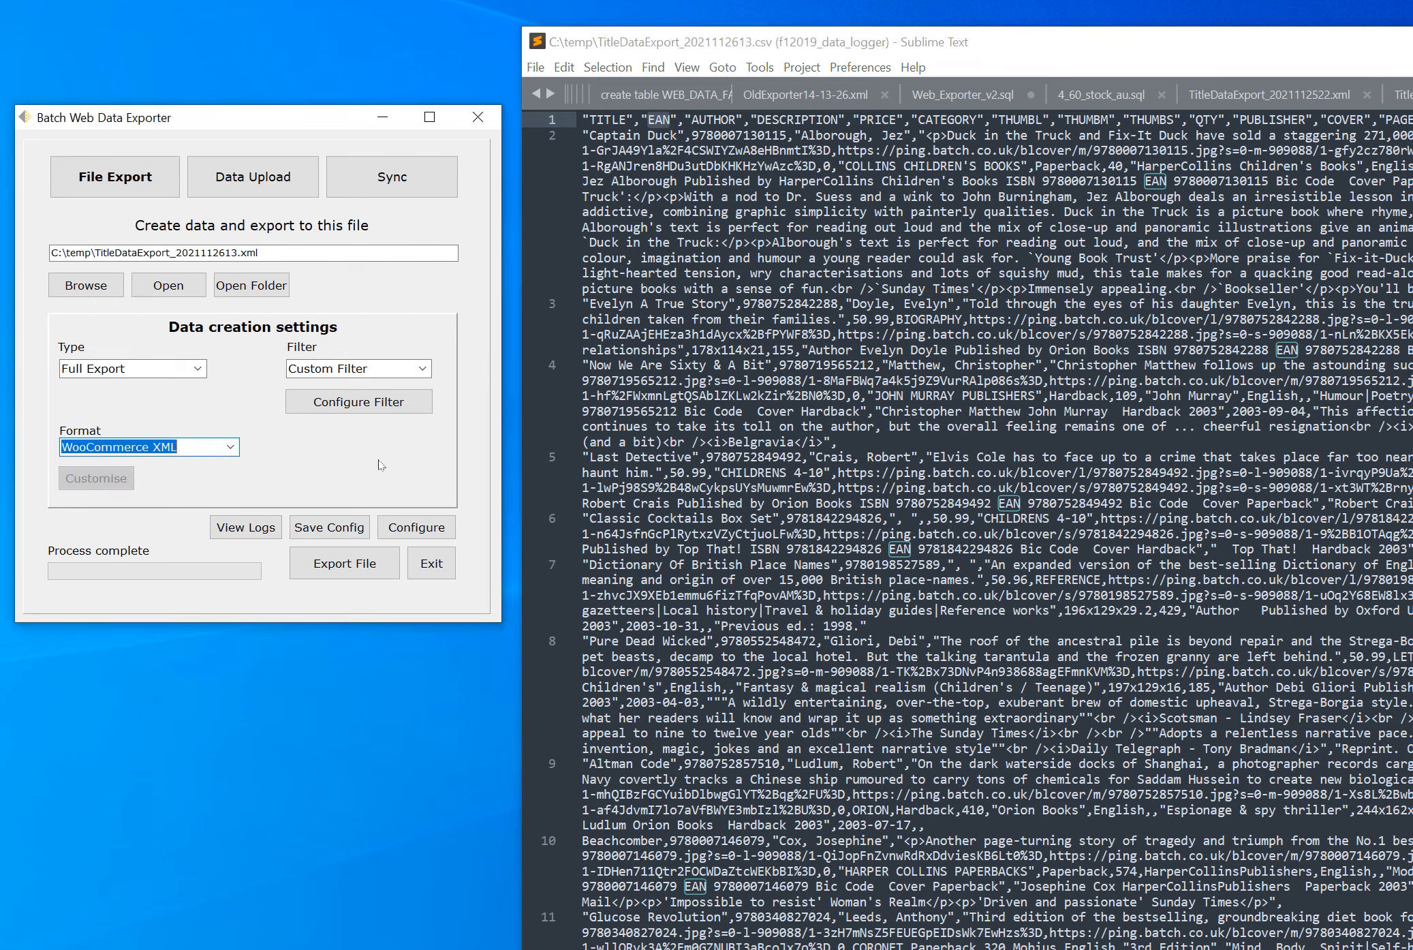